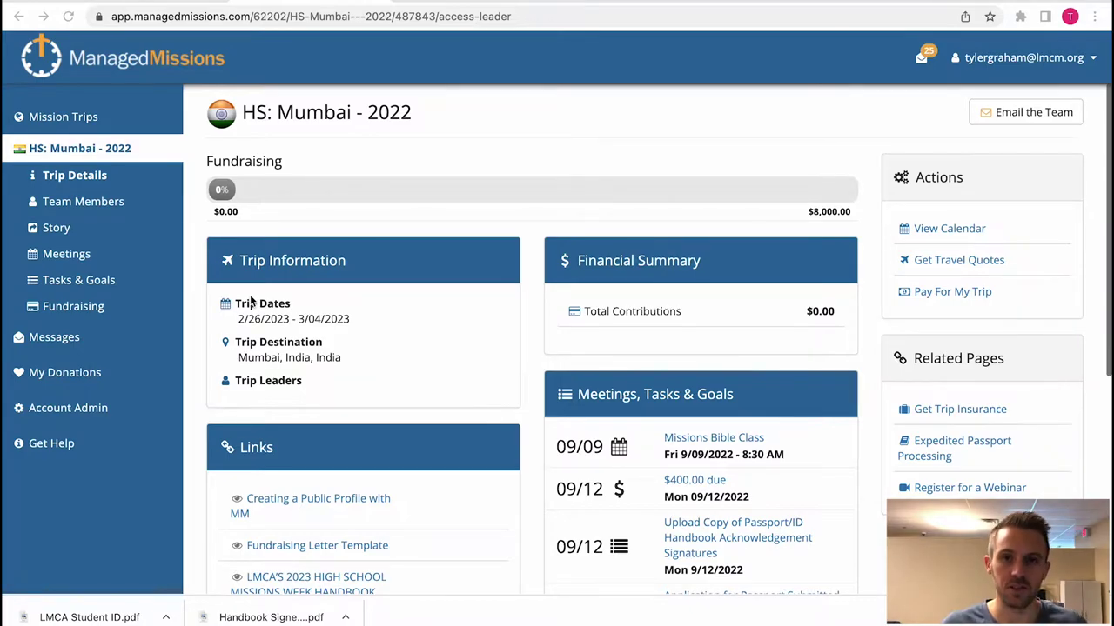
- Open the HS: Mumbai - 2022 Team Members page, which lists two members
scroll(238, 291, "down", 1)
left_click(87, 201)
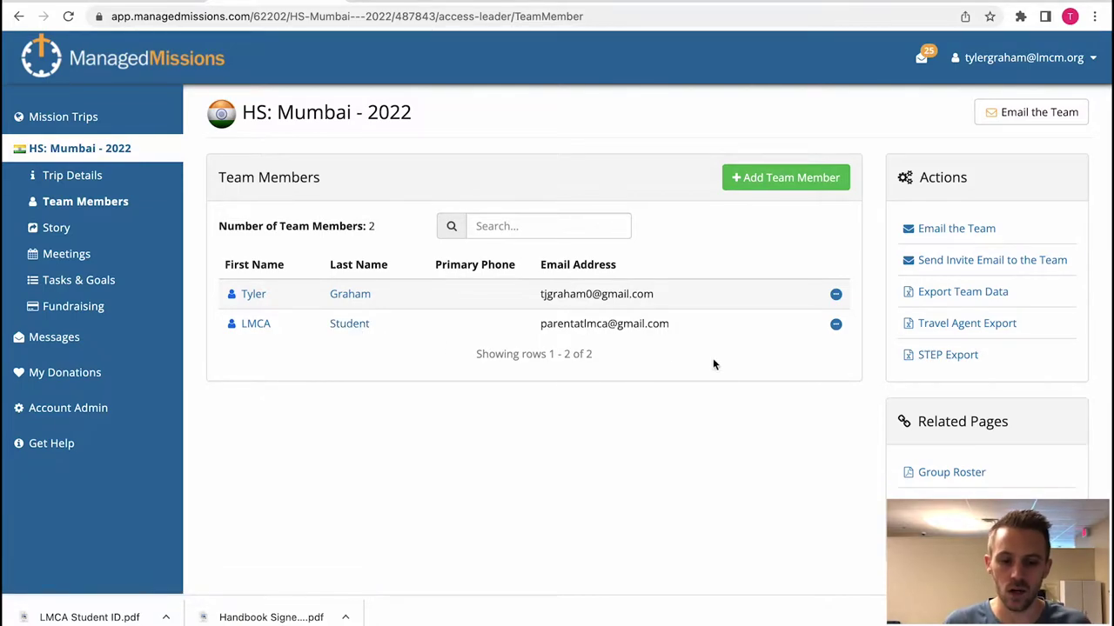
- Open LMCA Student's details and save Personal Info with student and parent emails set to notify
left_click(256, 325)
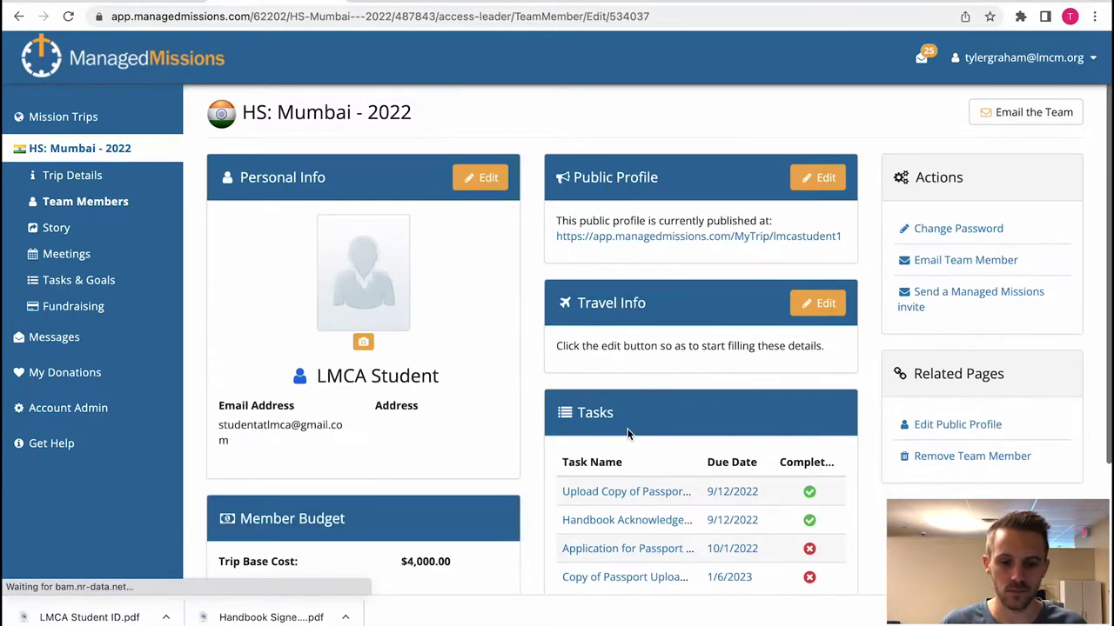
left_click(477, 179)
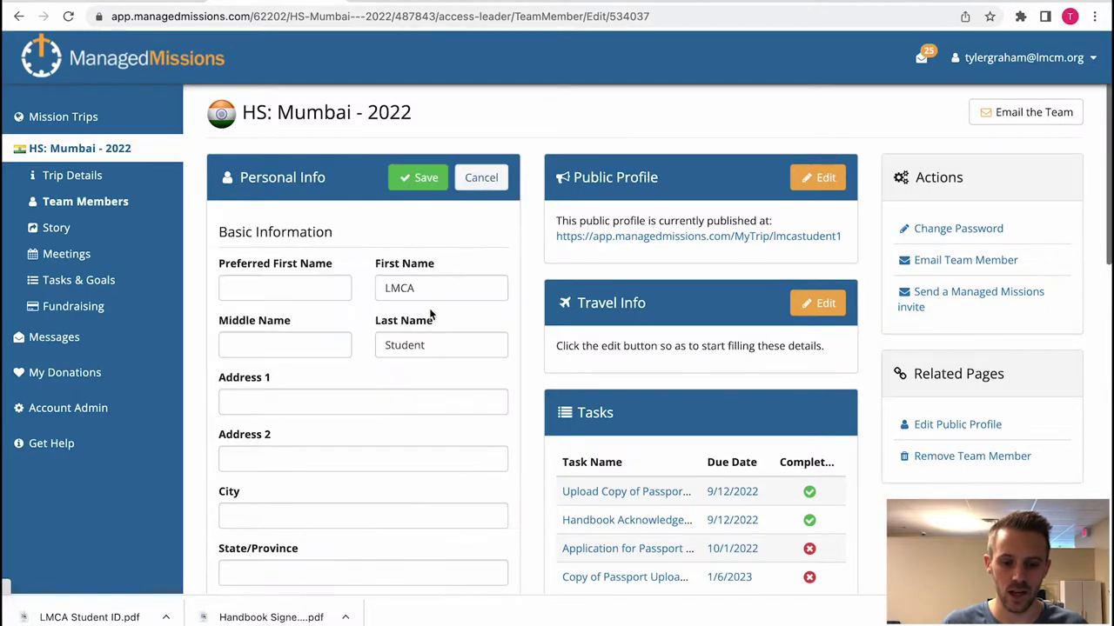
scroll(415, 315, "down", 10)
scroll(412, 310, "up", 3)
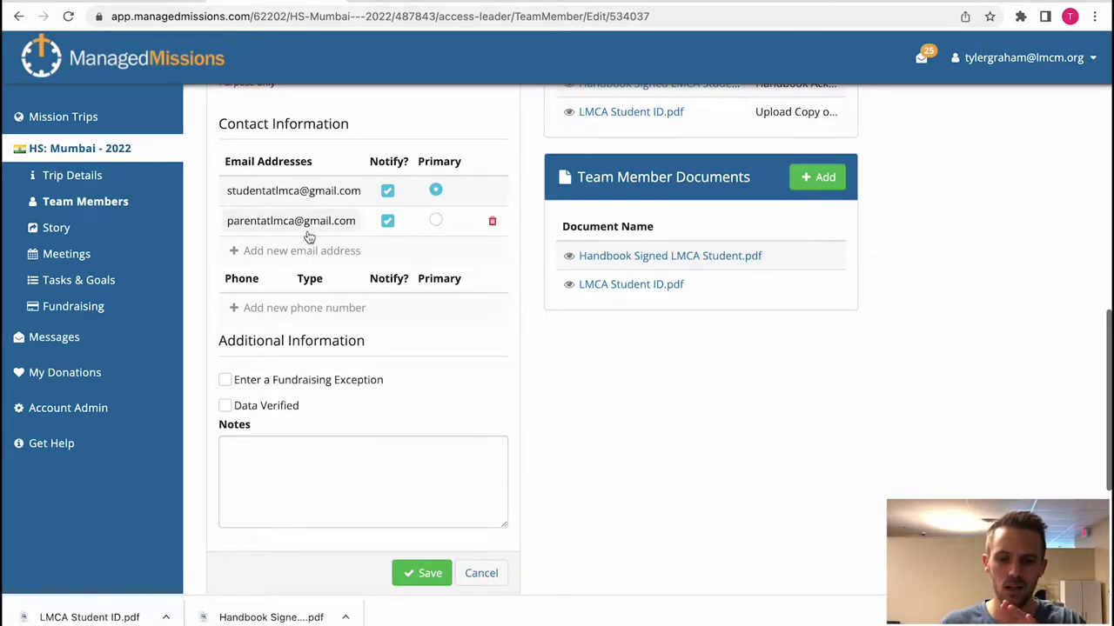
left_click(425, 573)
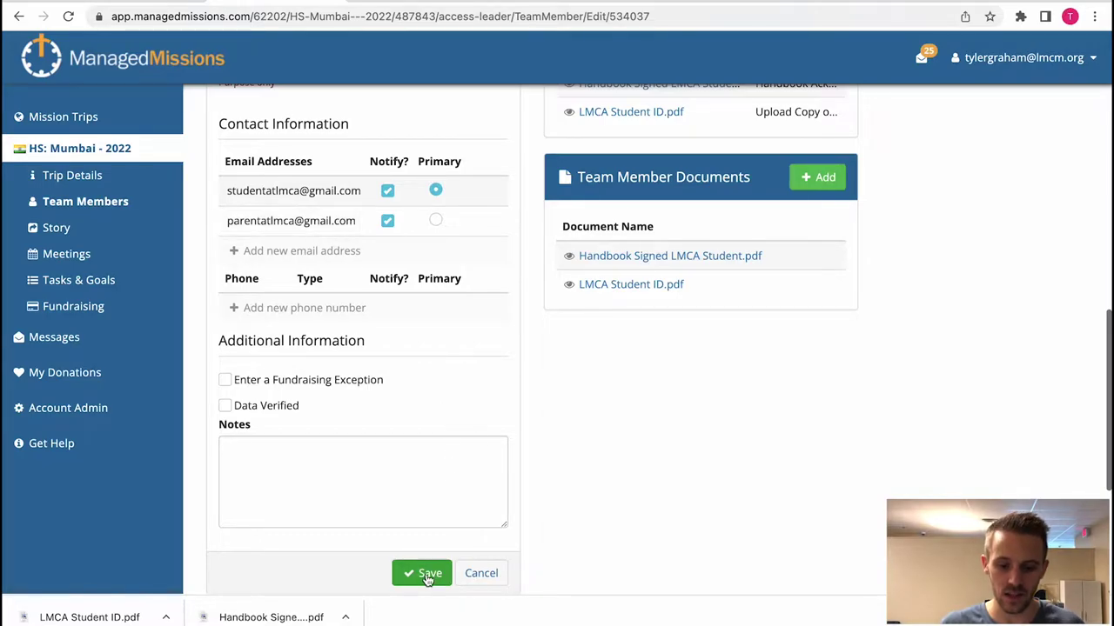
- Edit LMCA Student's Personal Info again and save it
scroll(513, 435, "up", 5)
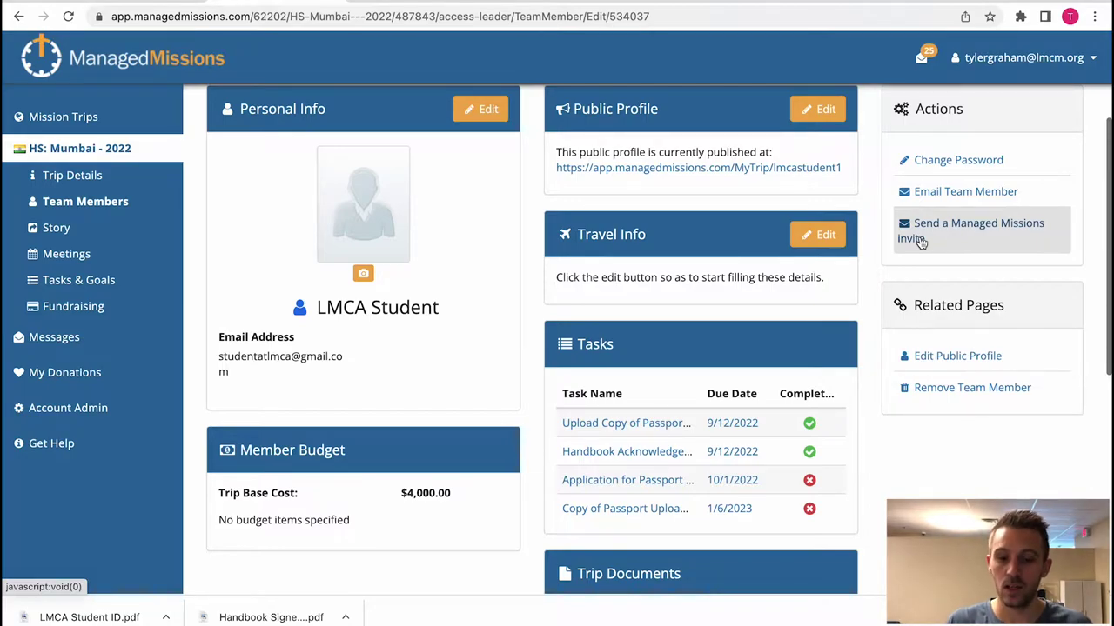
left_click(464, 110)
scroll(393, 354, "down", 4)
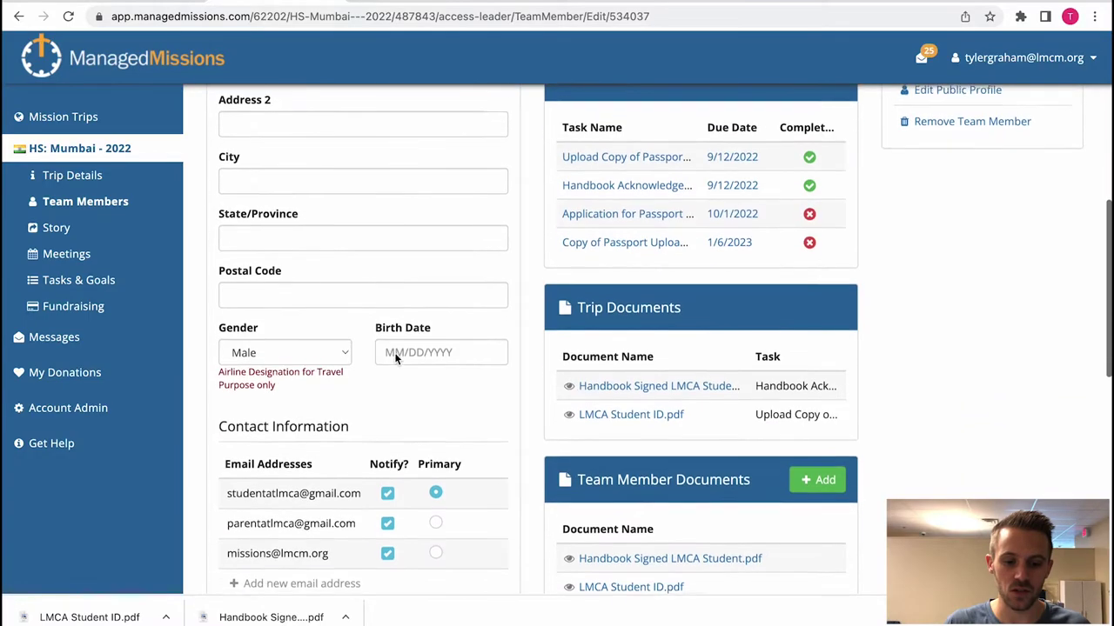
scroll(407, 509, "up", 5)
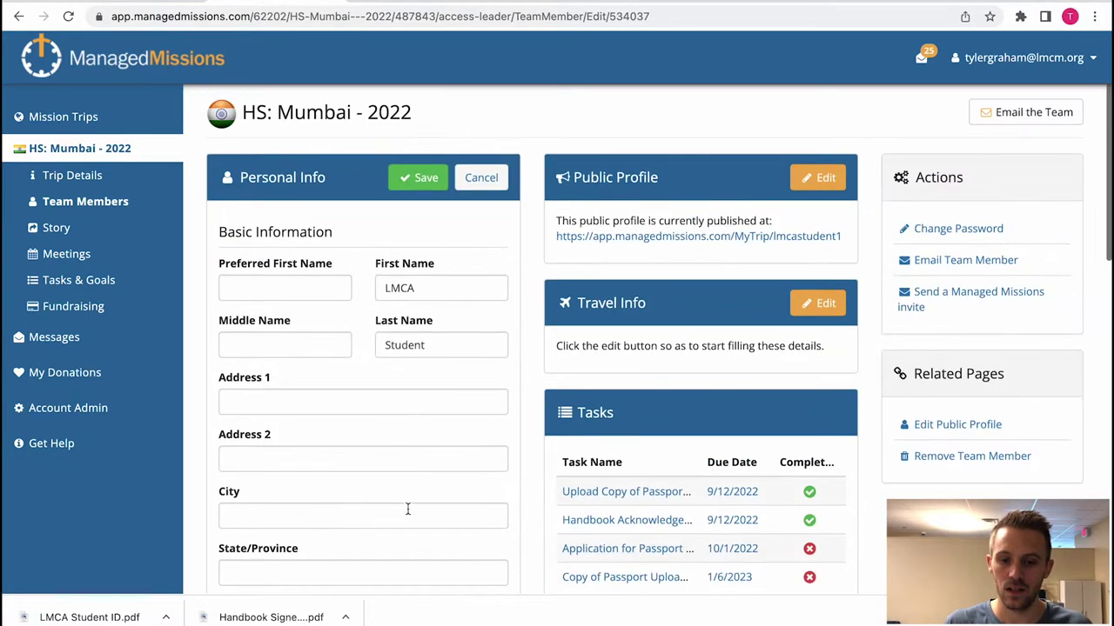
left_click(420, 179)
- Send LMCA Student a Managed Missions invite and dismiss the confirmation
scroll(997, 301, "down", 1)
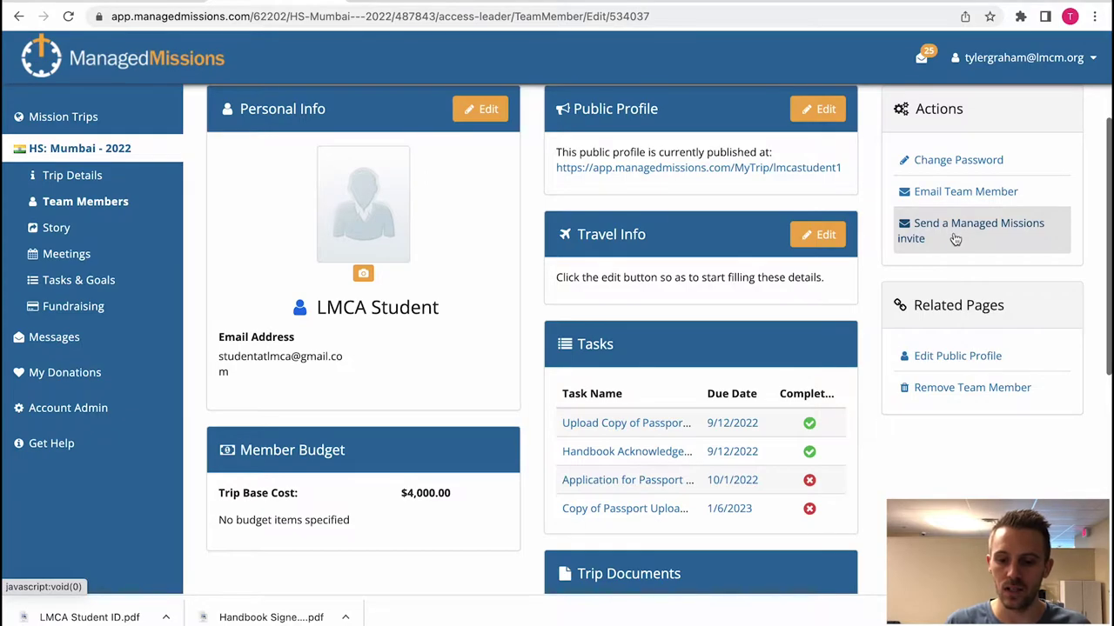
left_click(955, 236)
left_click(571, 375)
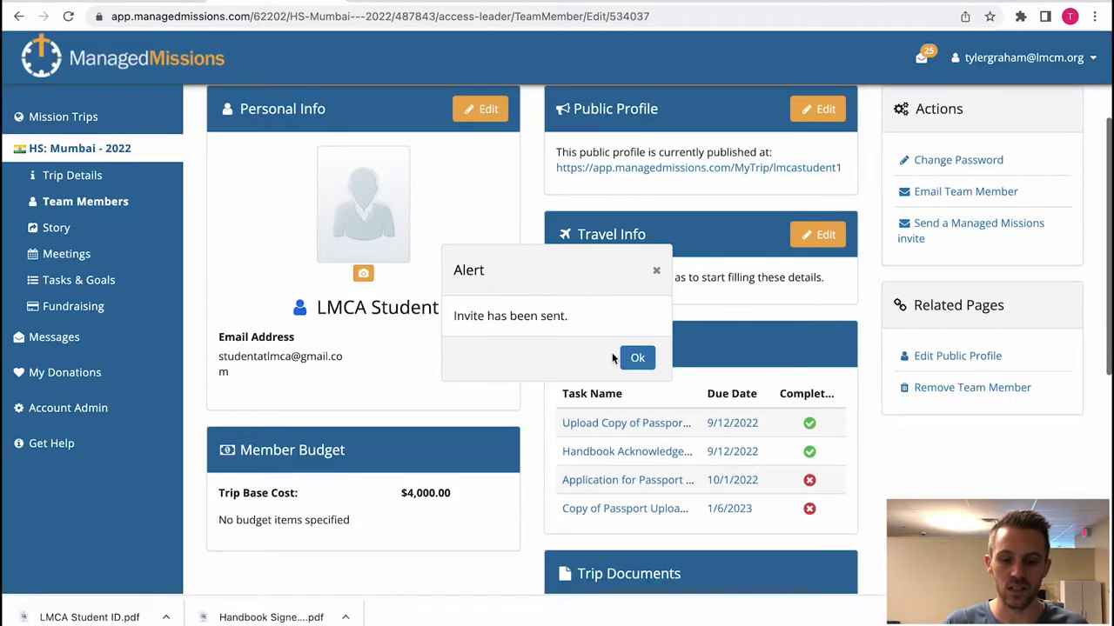
left_click(636, 358)
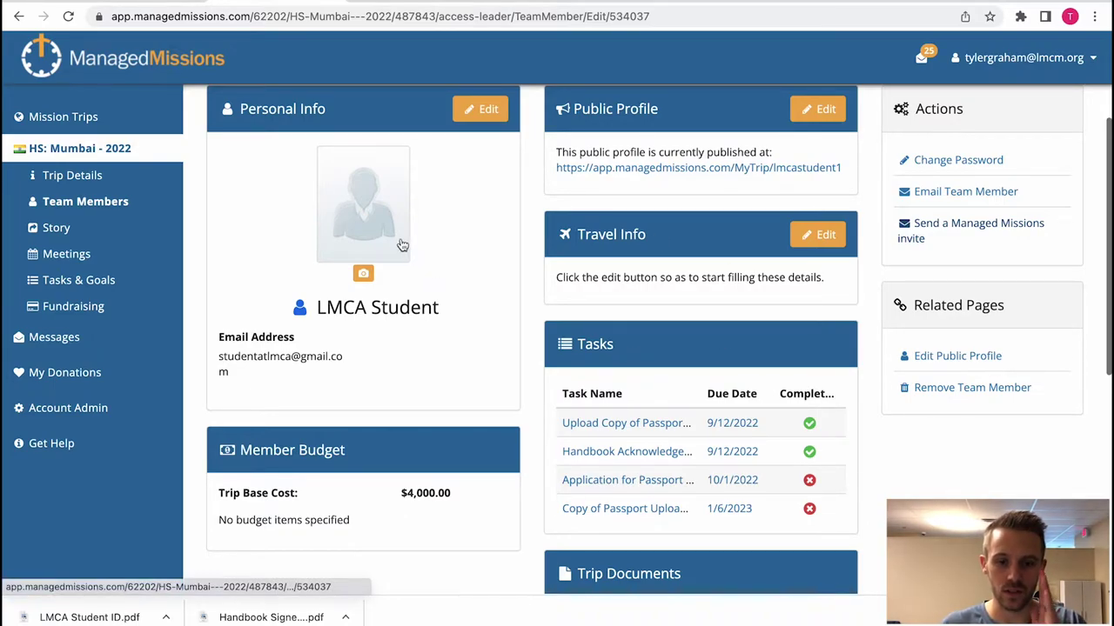
- Draft a team email with parents and all members added, discard it, and open Story
left_click(118, 202)
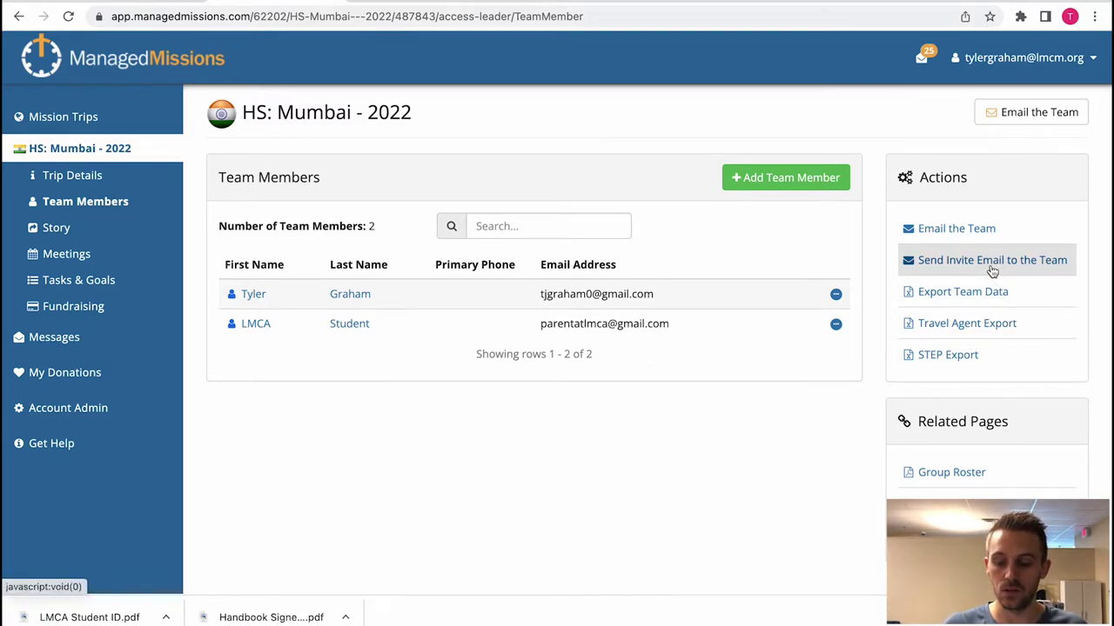
left_click(939, 233)
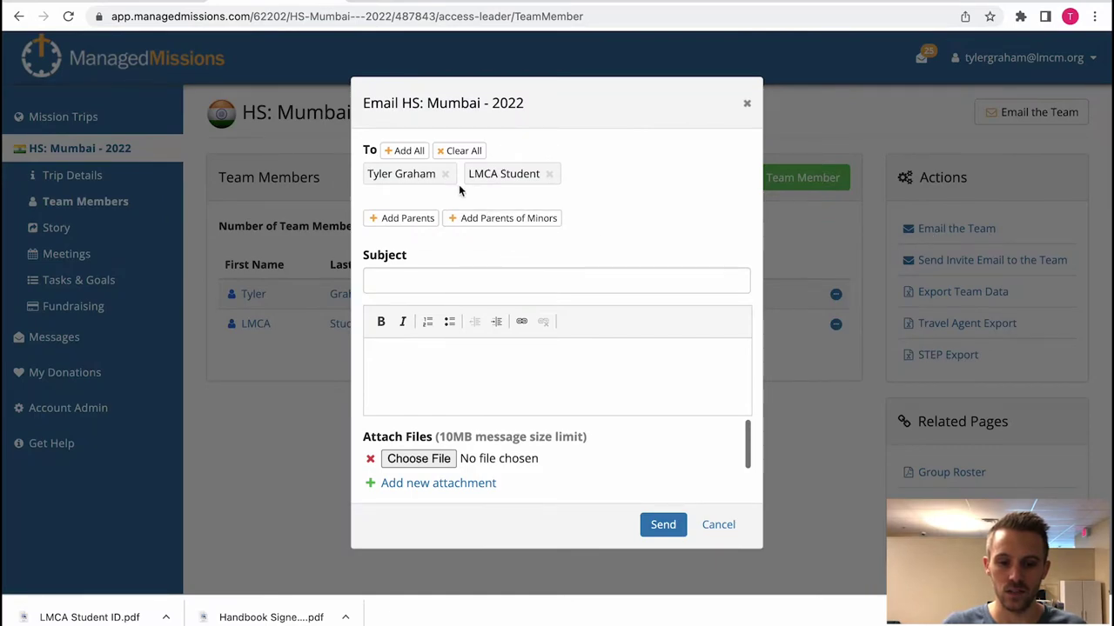
left_click(406, 218)
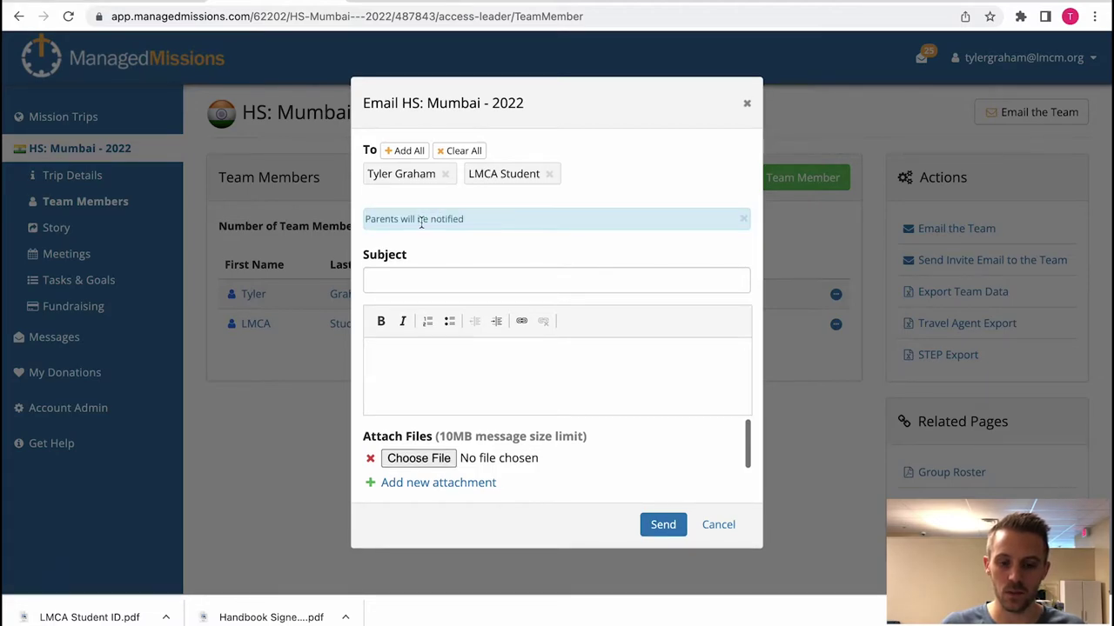
left_click(403, 153)
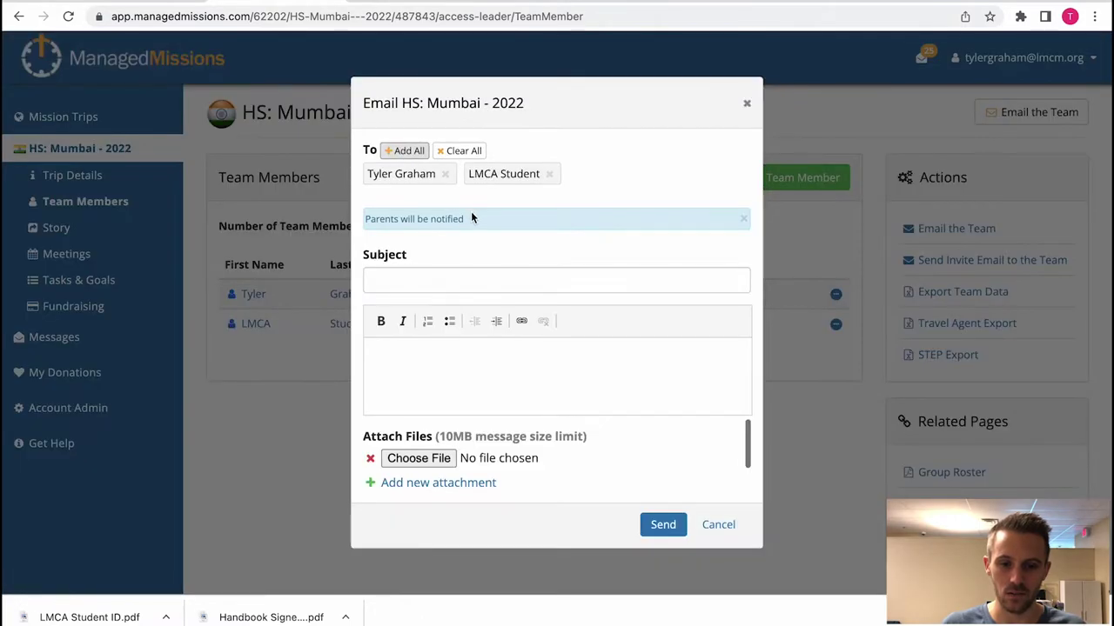
left_click(57, 227)
left_click(58, 227)
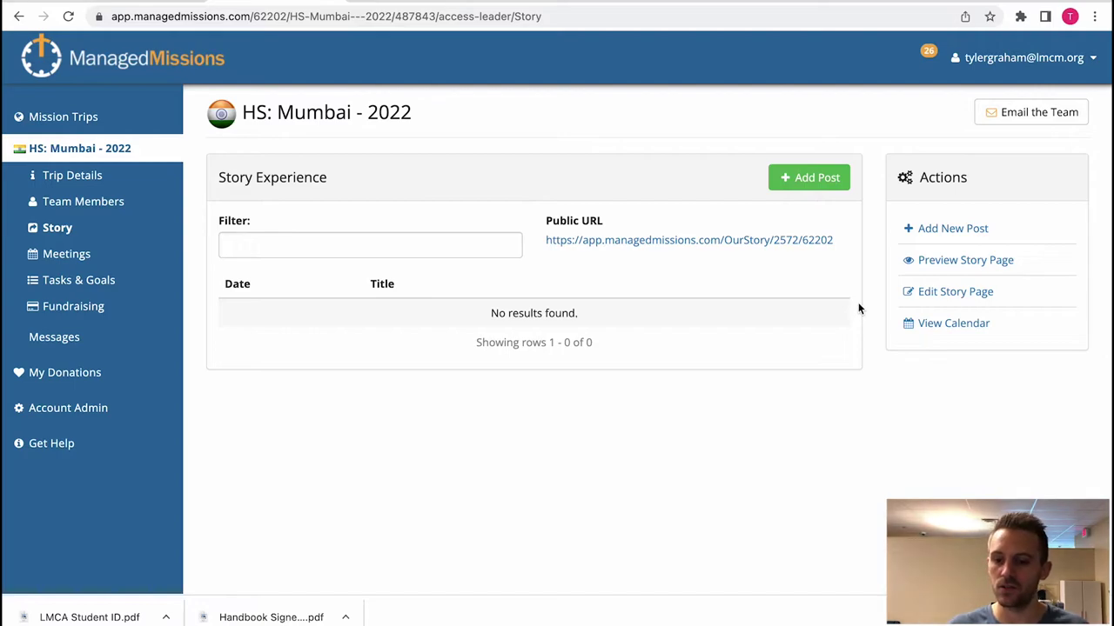
- Preview the public story page, then view Meetings showing the 9/09 Missions Bible Class
left_click(938, 273)
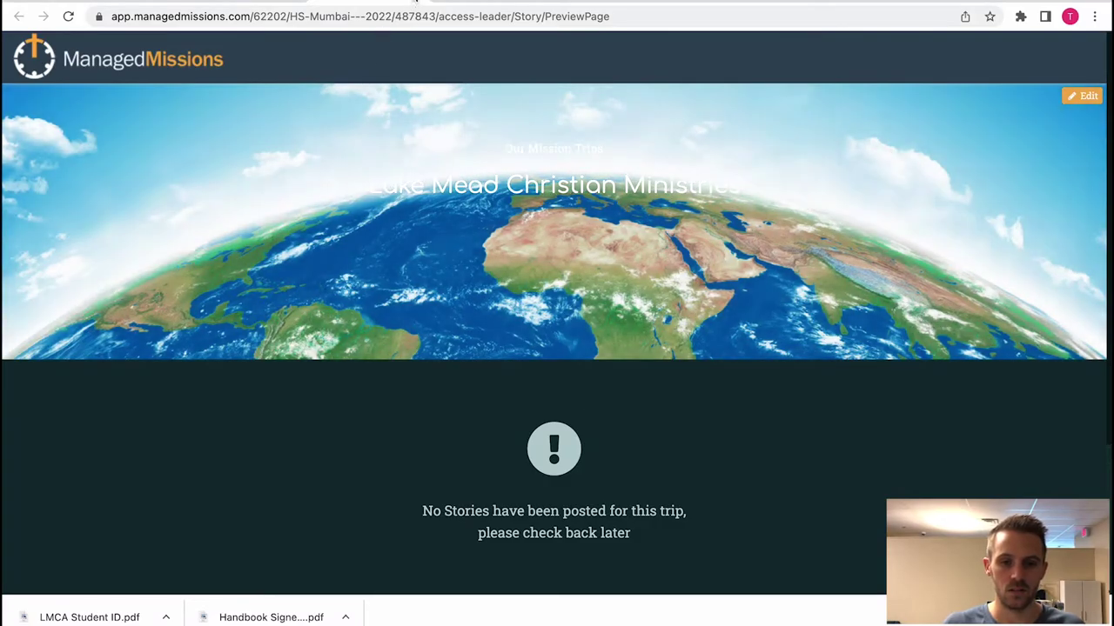
left_click(416, 3)
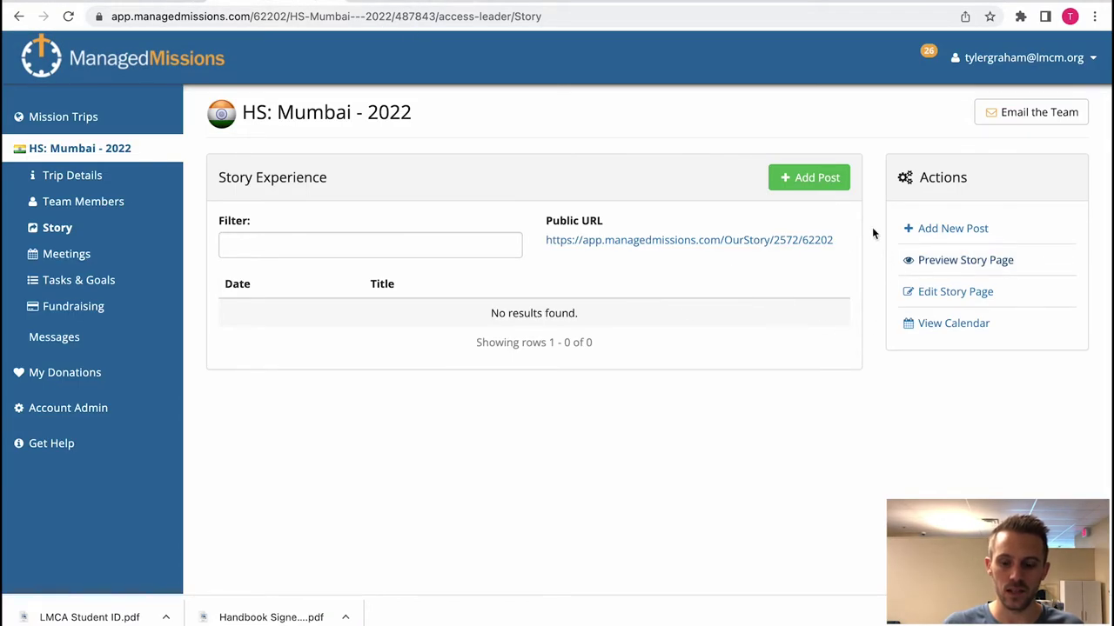
left_click(92, 254)
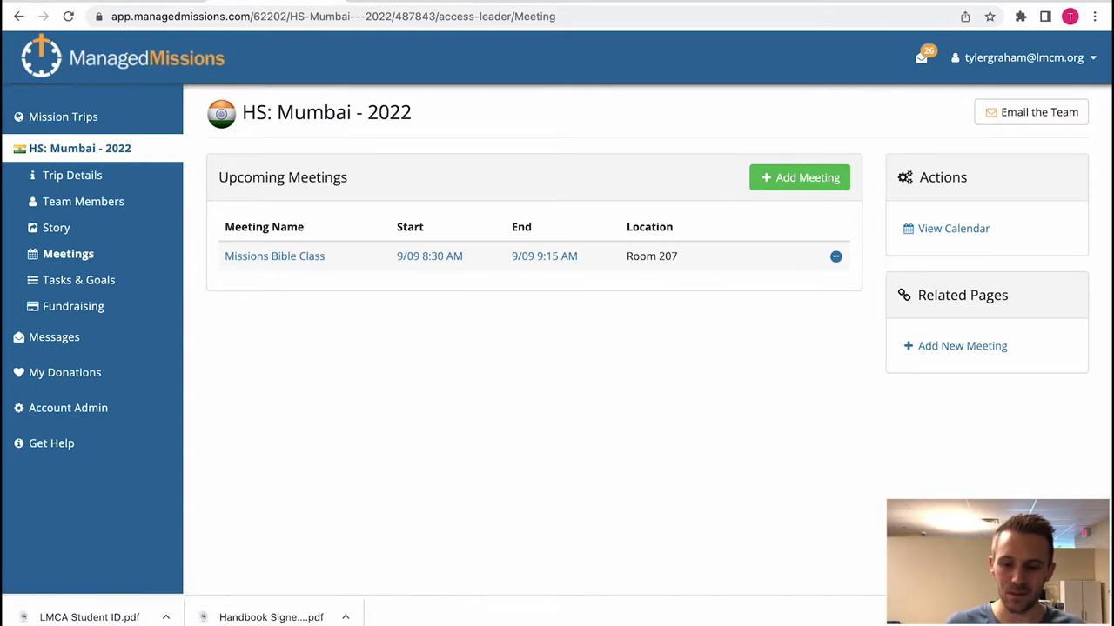
- Open Tasks & Goals, listing nine items due 9/12/2022–1/6/2023, and expand the Add dropdown
left_click(91, 290)
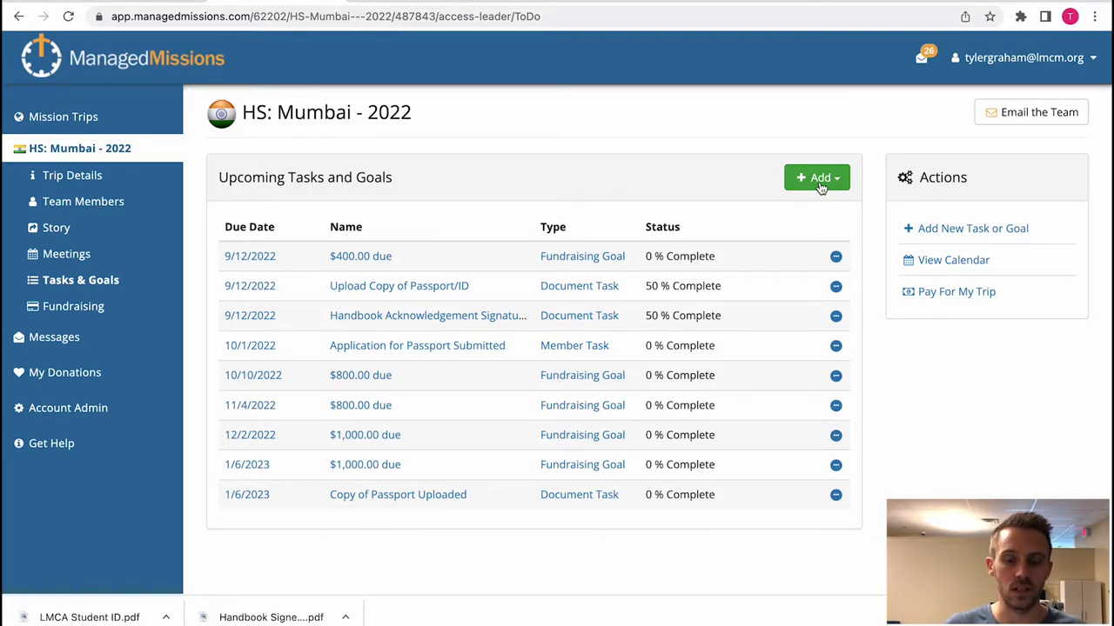
left_click(820, 180)
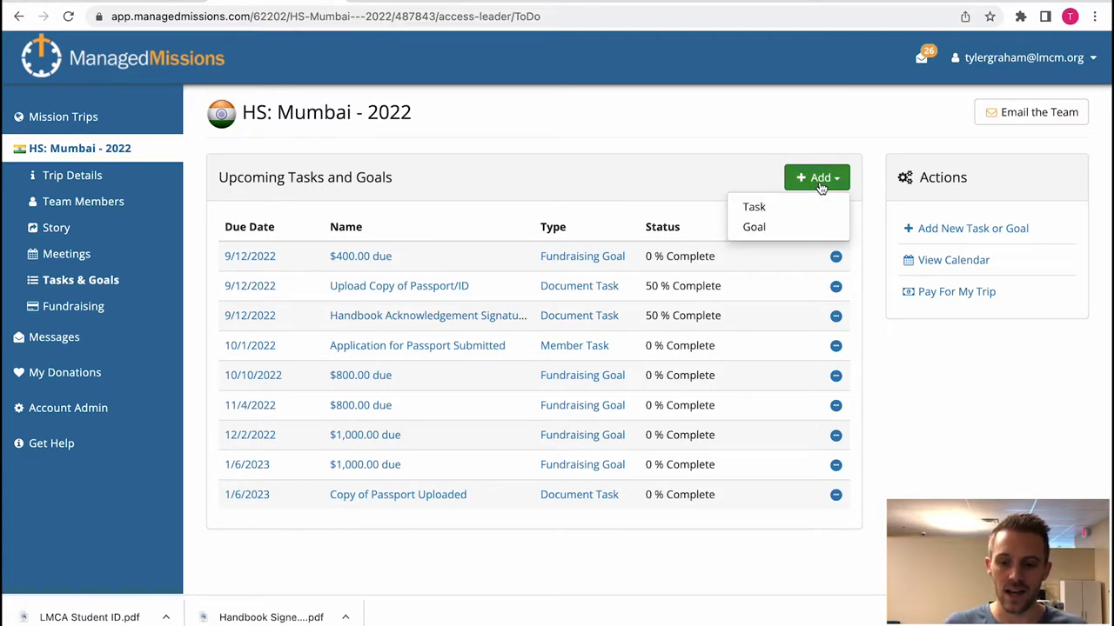
- Save a Document task 'Organization Waiver Form' due 9/13/2022 requesting a signed PDF upload
left_click(760, 211)
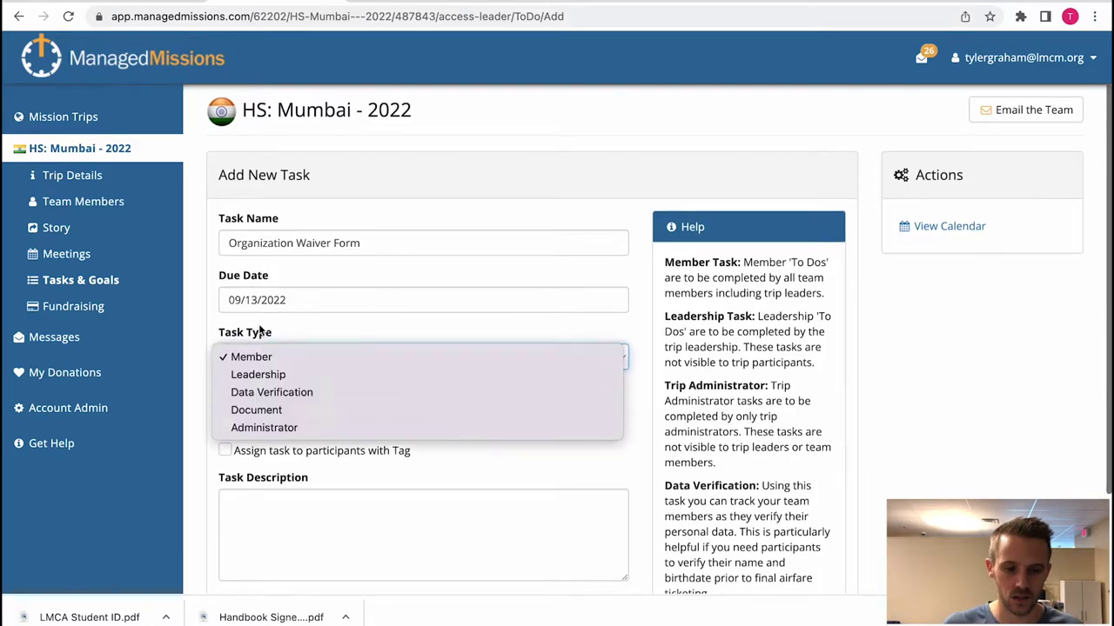
left_click(252, 335)
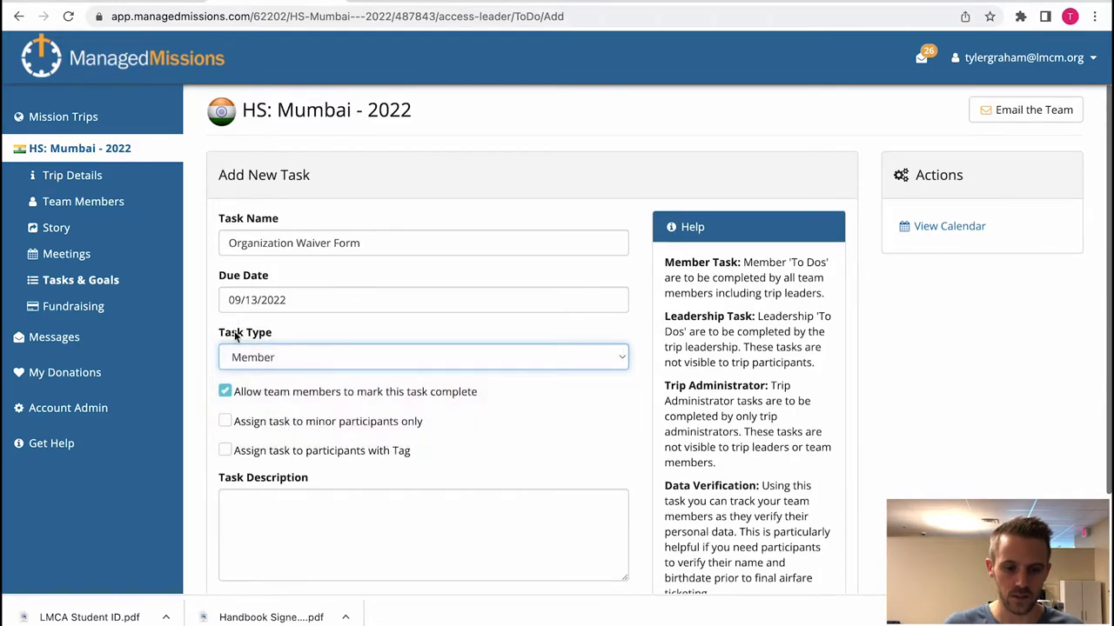
left_click_drag(218, 336, 278, 332)
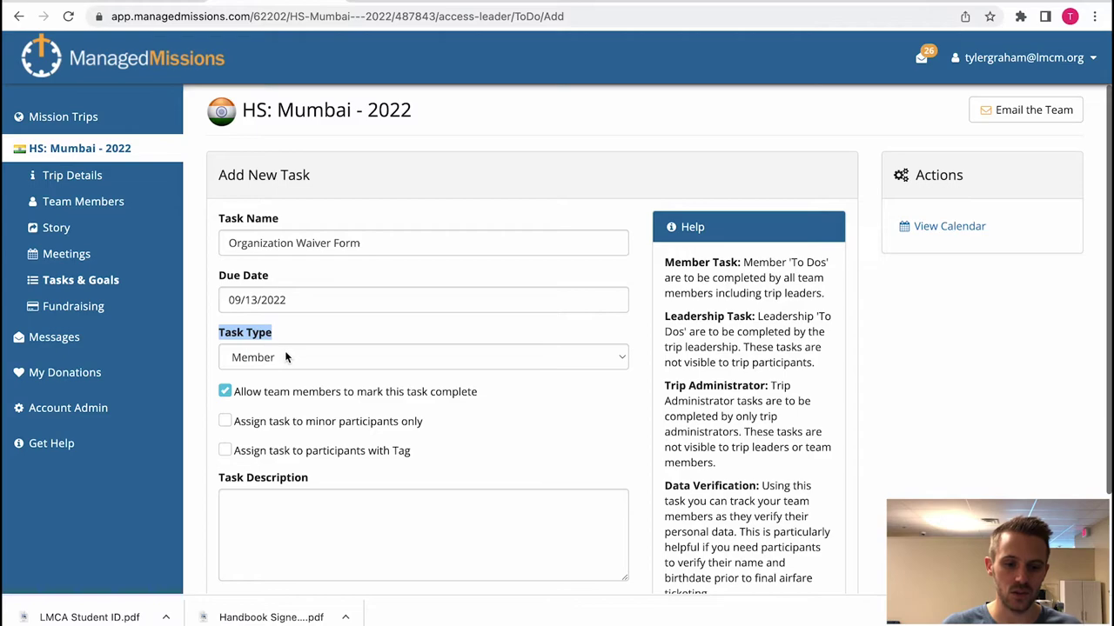
left_click(287, 357)
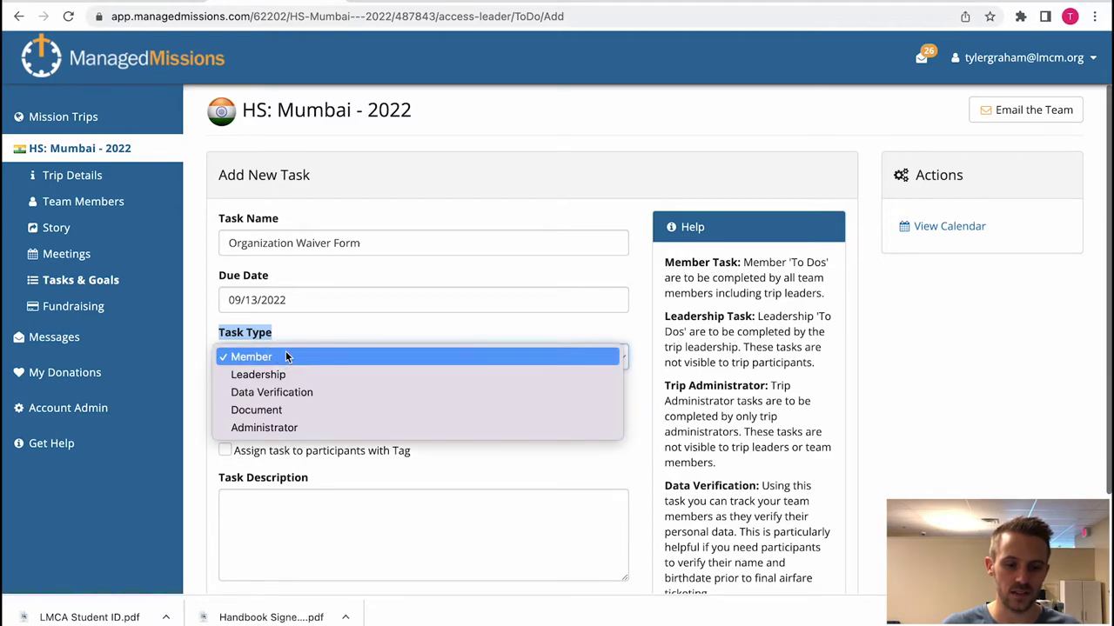
left_click(288, 409)
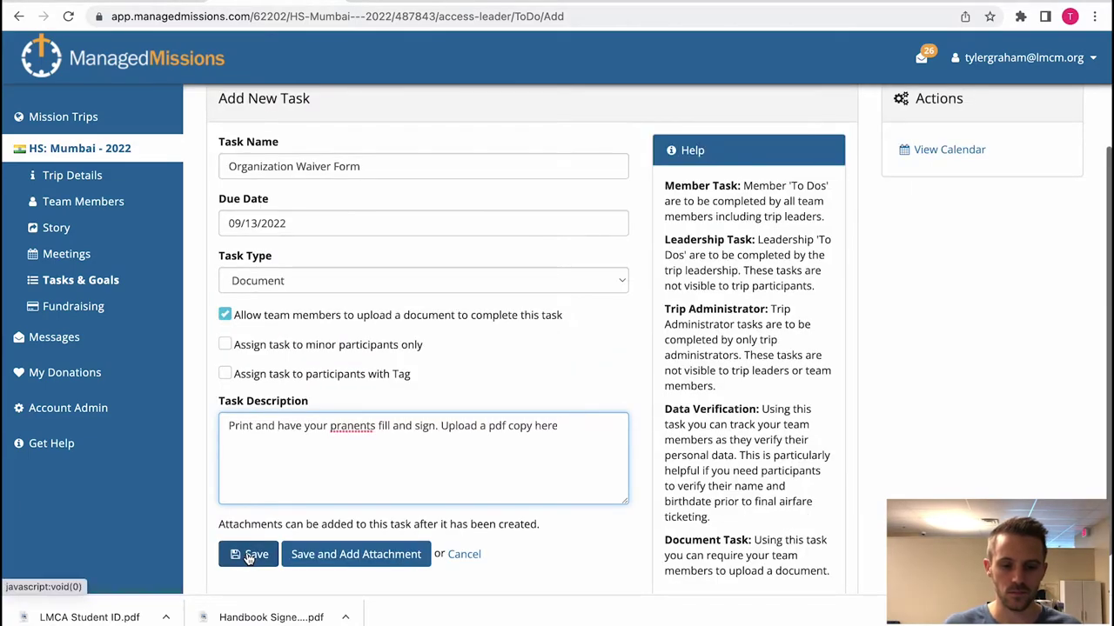
left_click(250, 555)
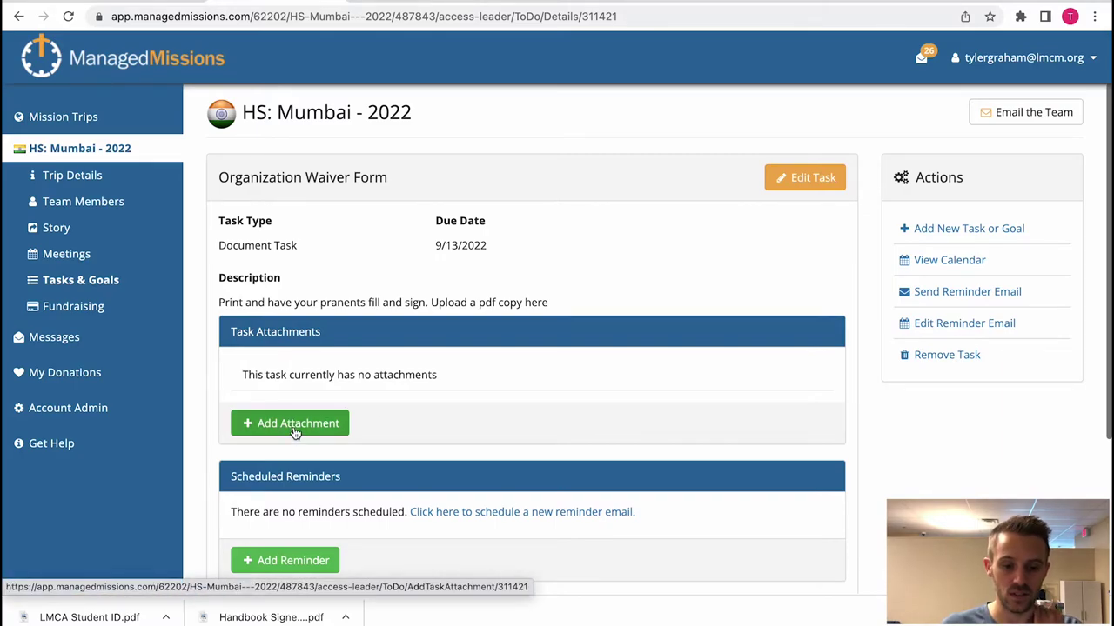
- Review the Organization Waiver Form details, then return to Tasks & Goals, now ten items
scroll(290, 431, "down", 3)
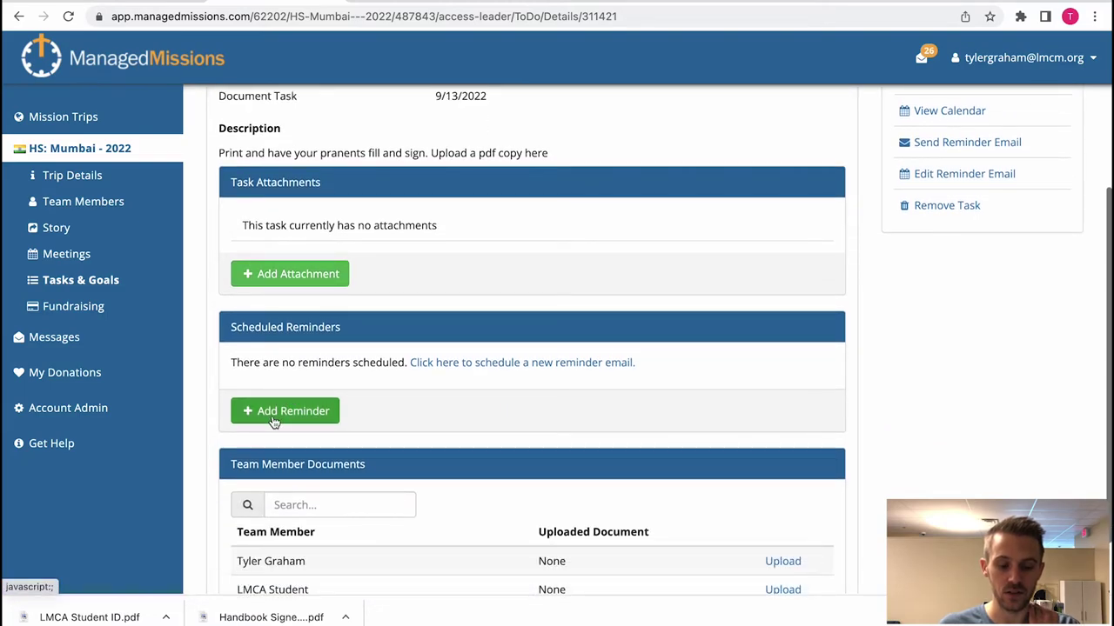
scroll(463, 339, "down", 2)
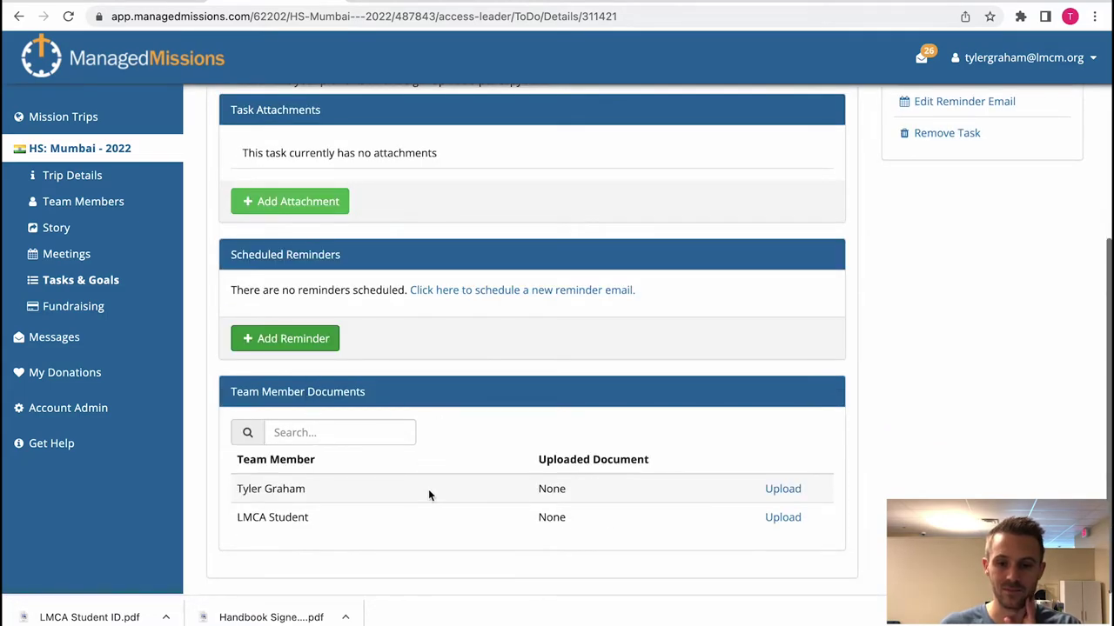
scroll(467, 392, "up", 5)
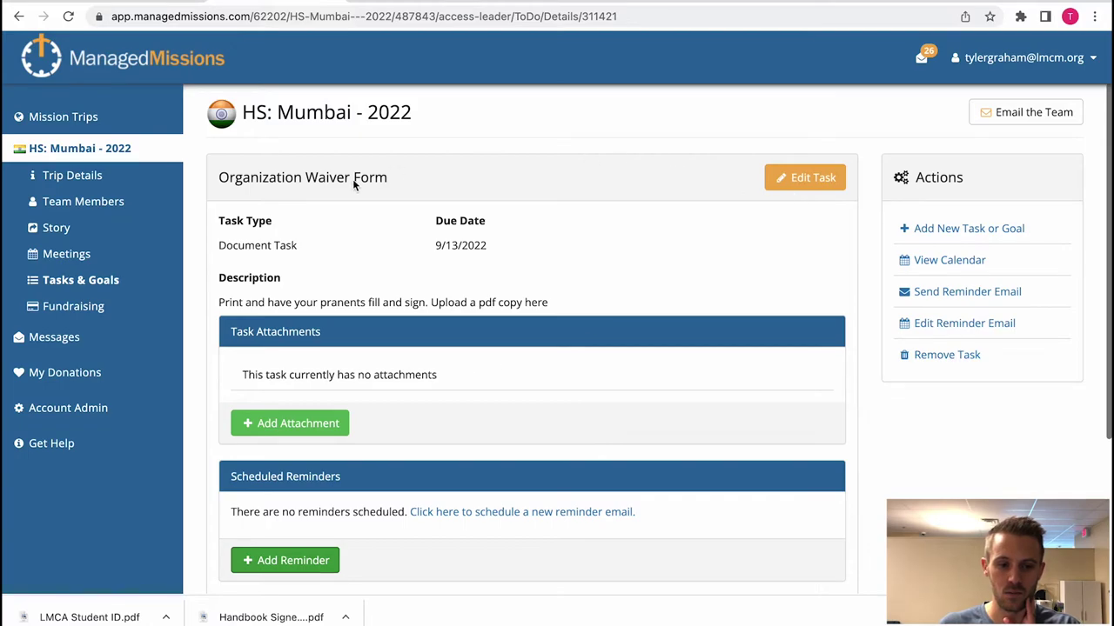
left_click(57, 280)
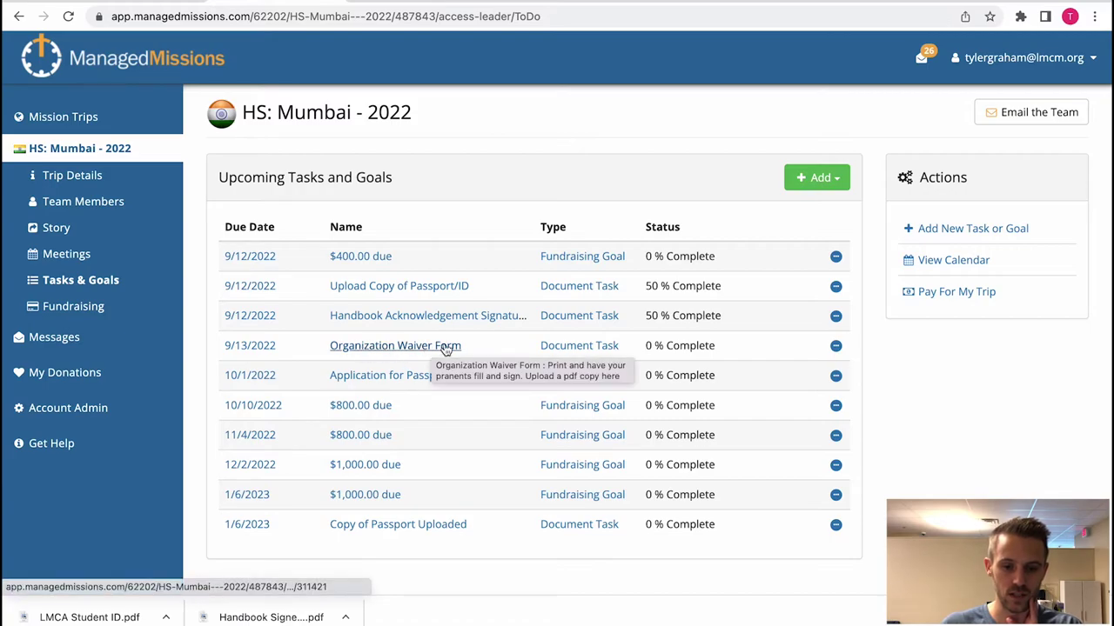
- Open Fundraising and check LMCA Student at 0%, $0.00 of $4,000.00
left_click(87, 306)
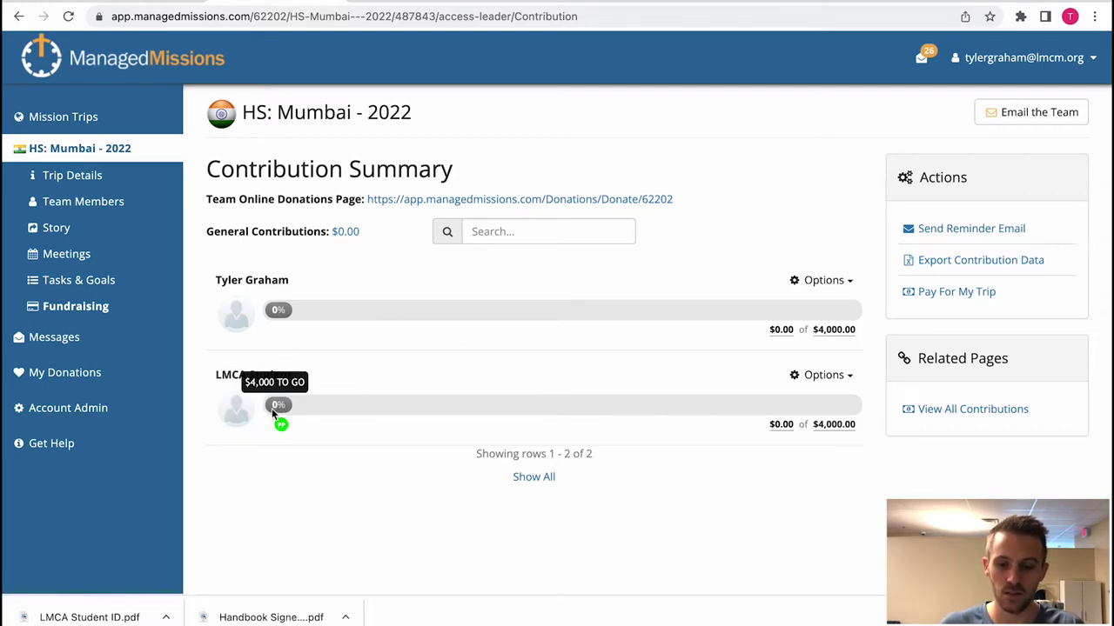
left_click_drag(271, 405, 850, 408)
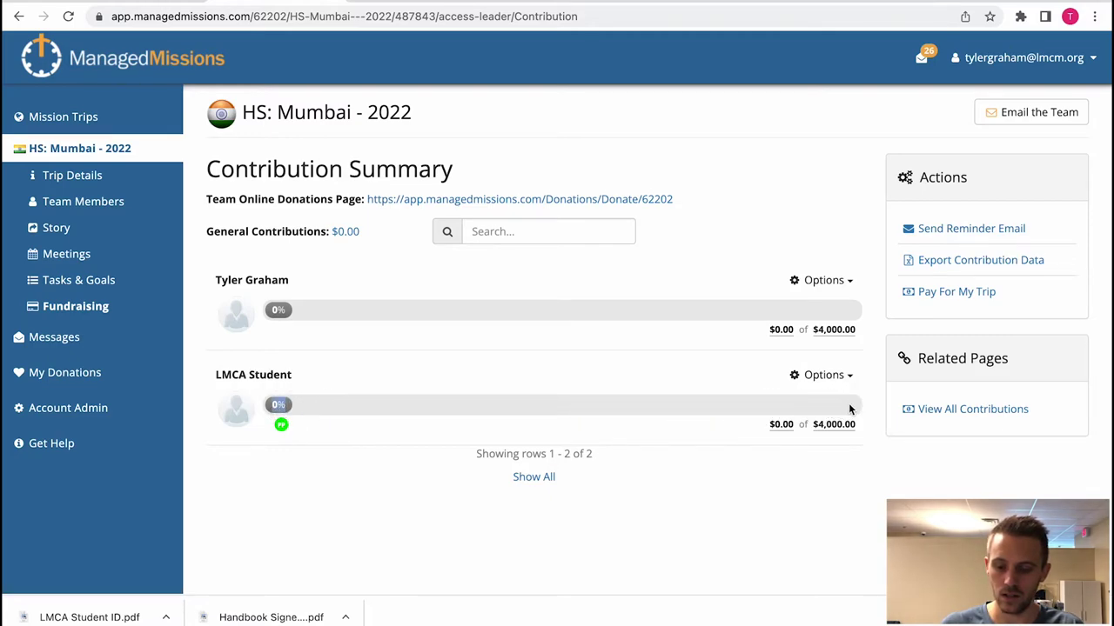
triple_click(832, 424)
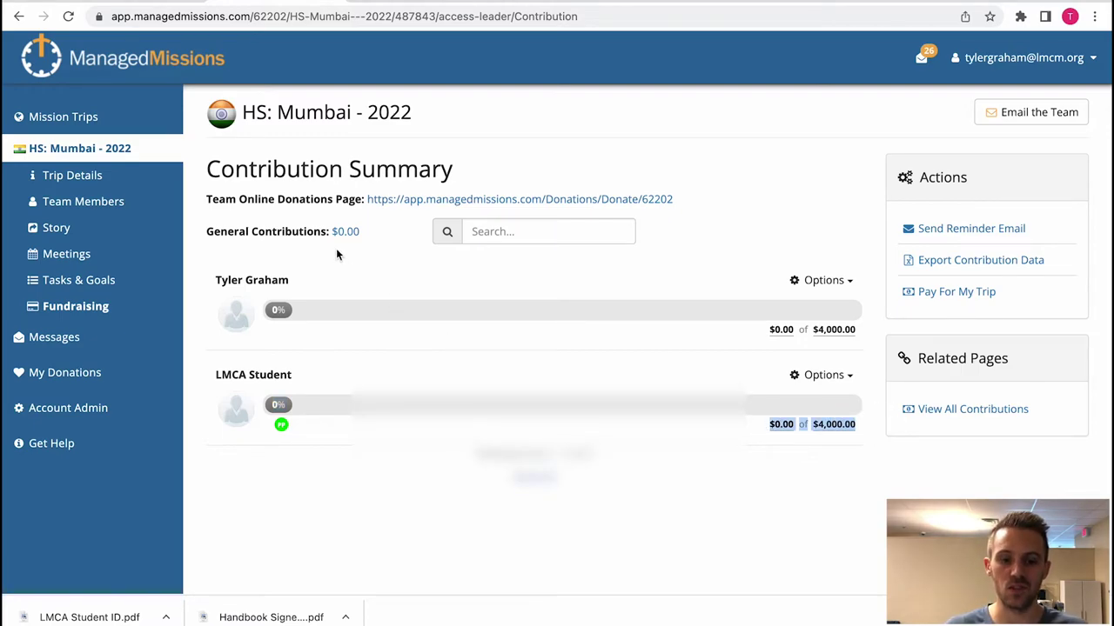
- Preview the team online donations page with LMCA Student as participant, then close it
left_click(399, 203)
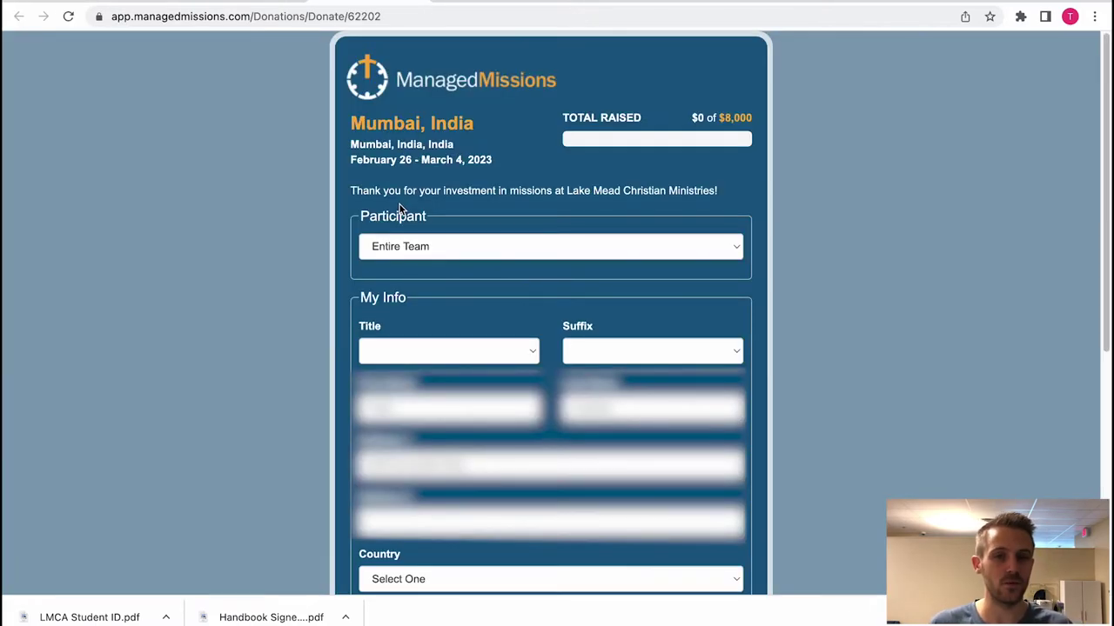
left_click(472, 248)
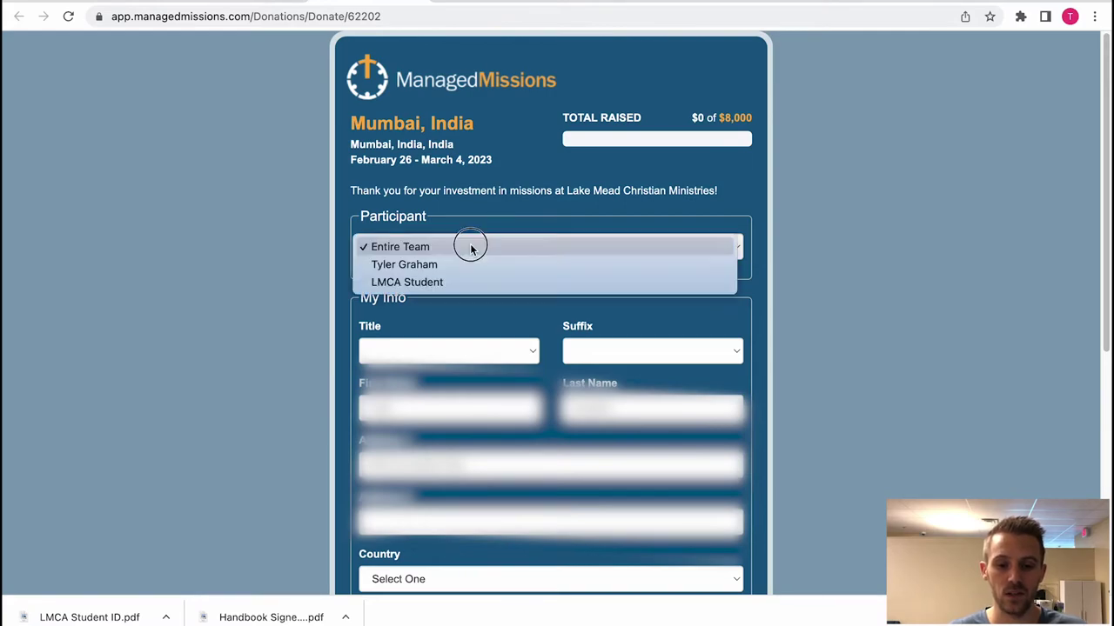
left_click(434, 282)
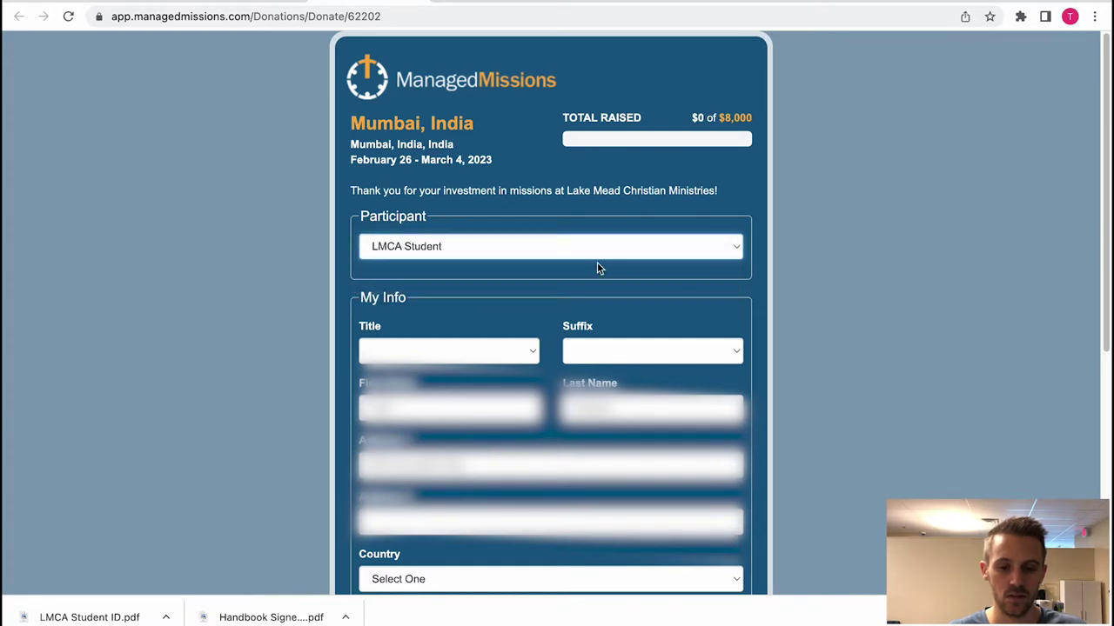
key("ctrl+w")
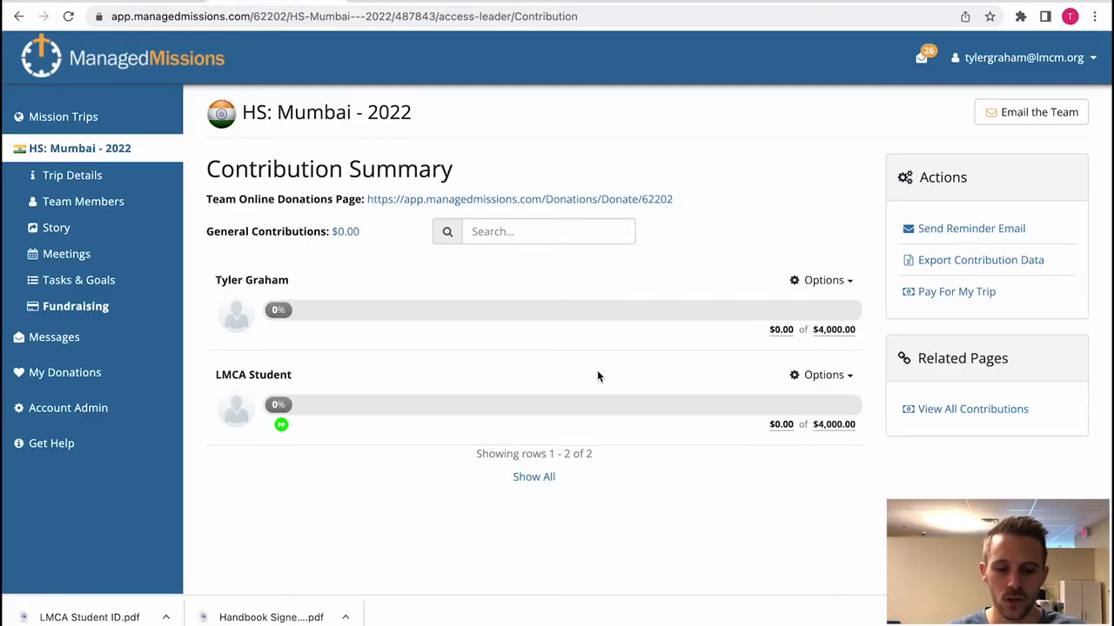
left_click(827, 376)
- View LMCA Student's contributions, then open their member details from Team Members
left_click(795, 405)
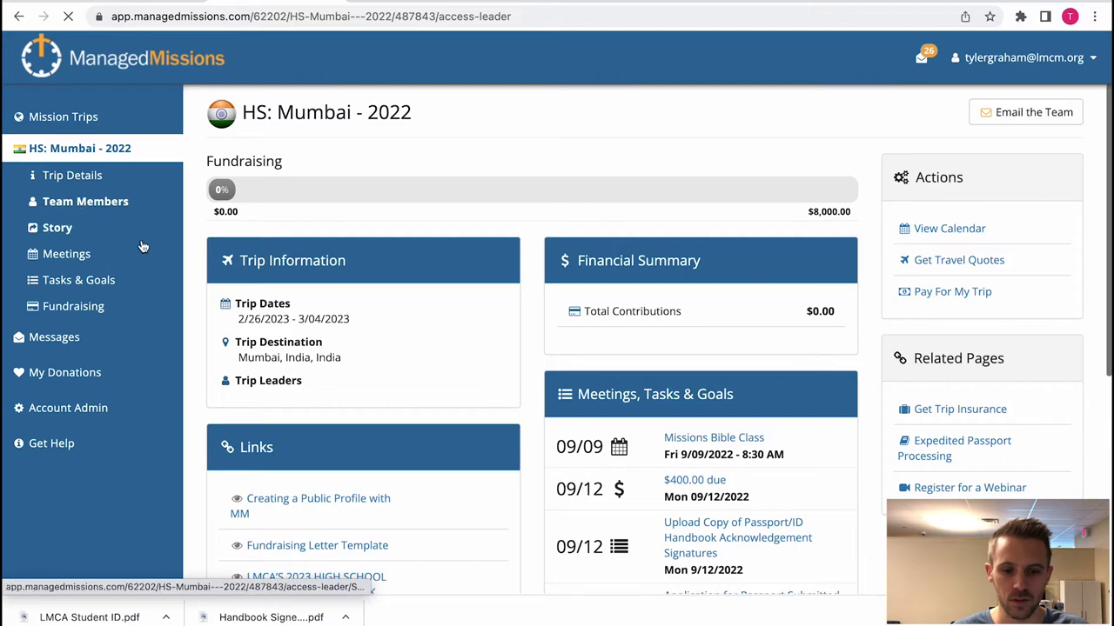
left_click(83, 201)
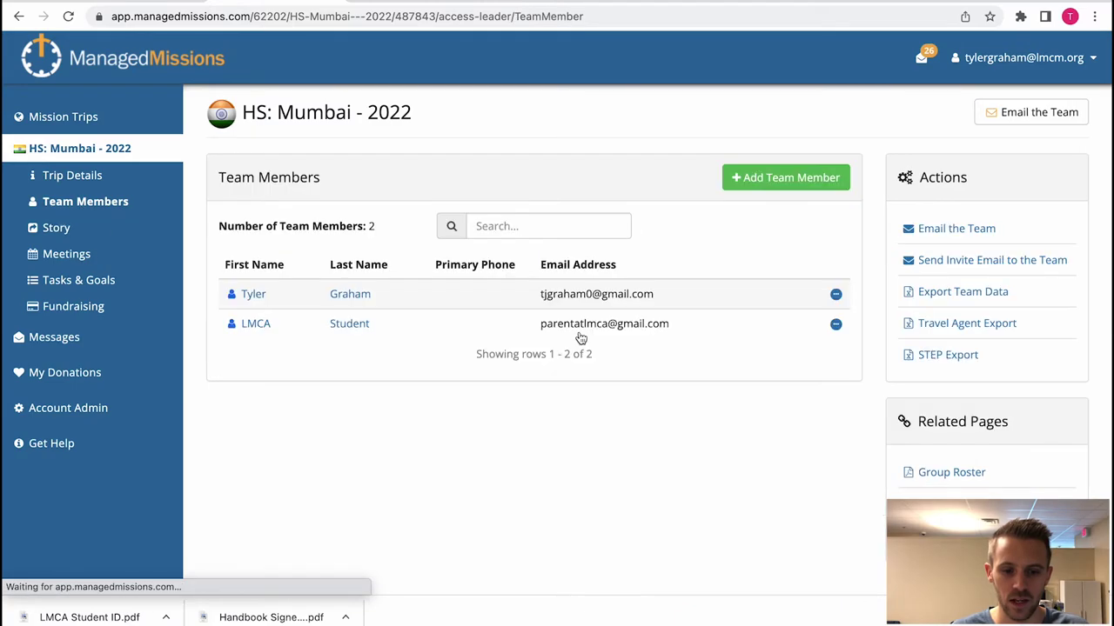
left_click(255, 324)
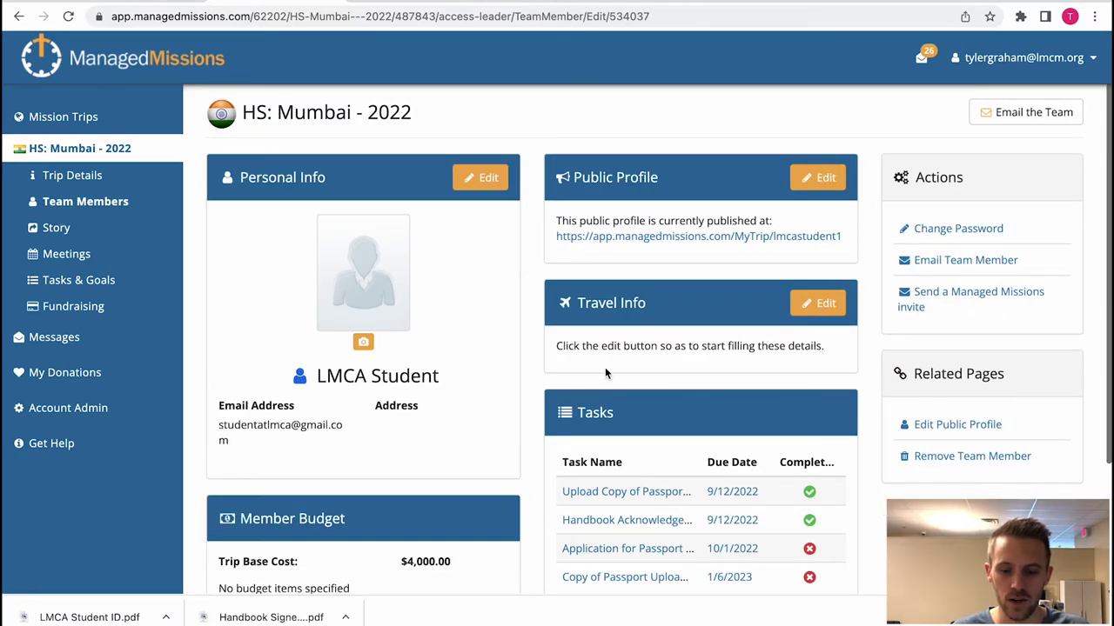
- Check LMCA Student's incomplete tasks, then return to the trip's Tasks & Goals list
scroll(604, 367, "down", 1)
scroll(649, 375, "down", 2)
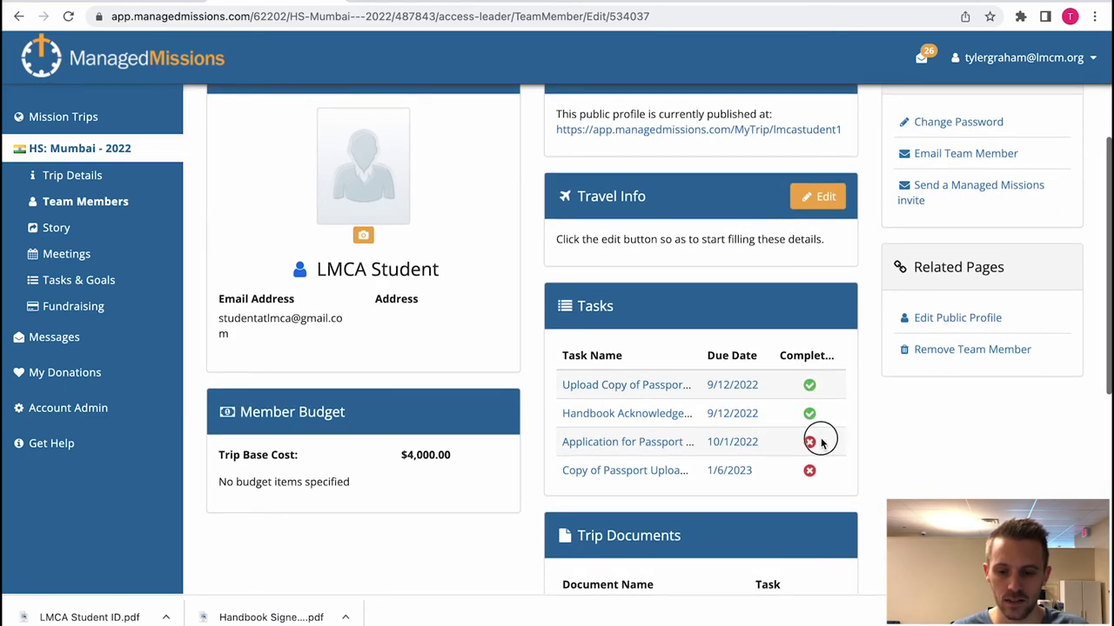
left_click_drag(824, 438, 801, 467)
left_click(825, 486)
scroll(588, 325, "up", 3)
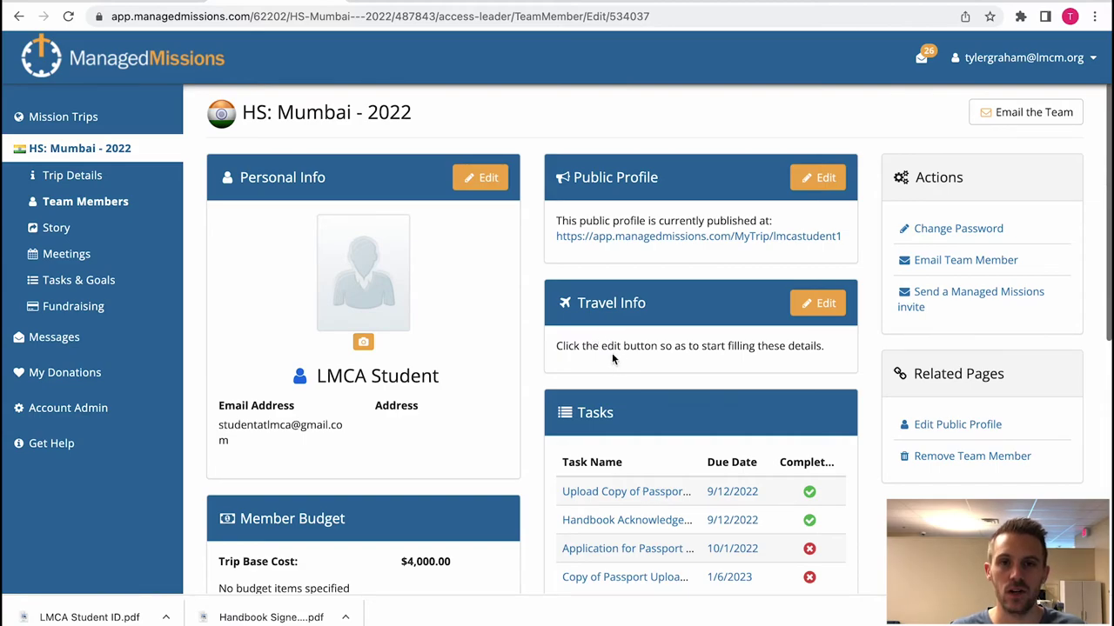
left_click(114, 281)
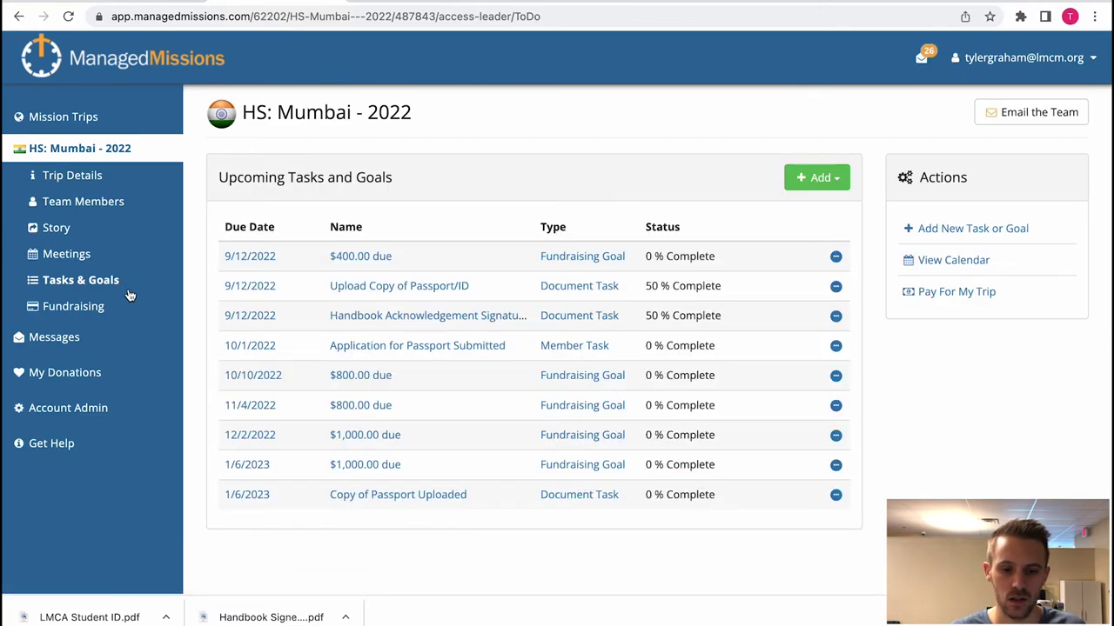
- Open the Upload Copy of Passport/ID task and locate LMCA Student ID.pdf under Team Member Documents
left_click(366, 294)
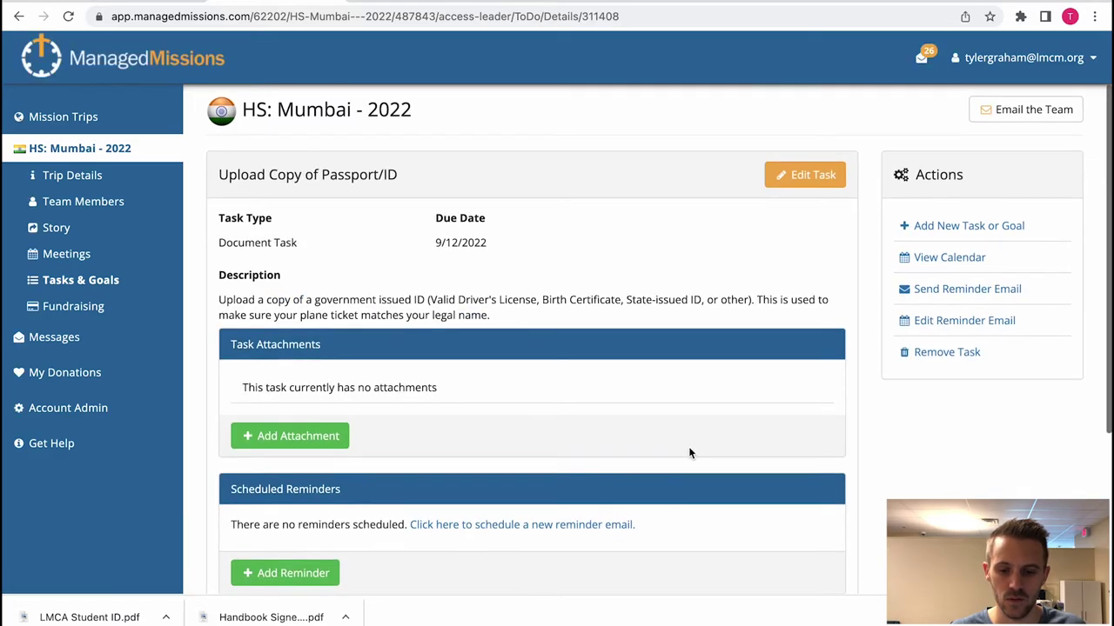
scroll(689, 452, "down", 3)
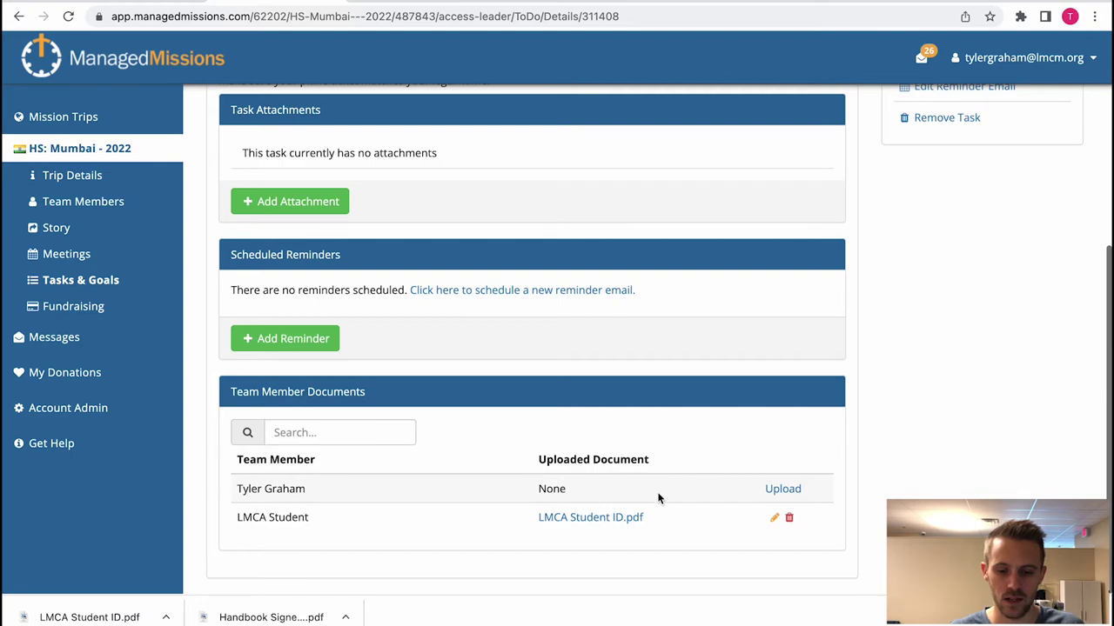
left_click_drag(554, 459, 623, 480)
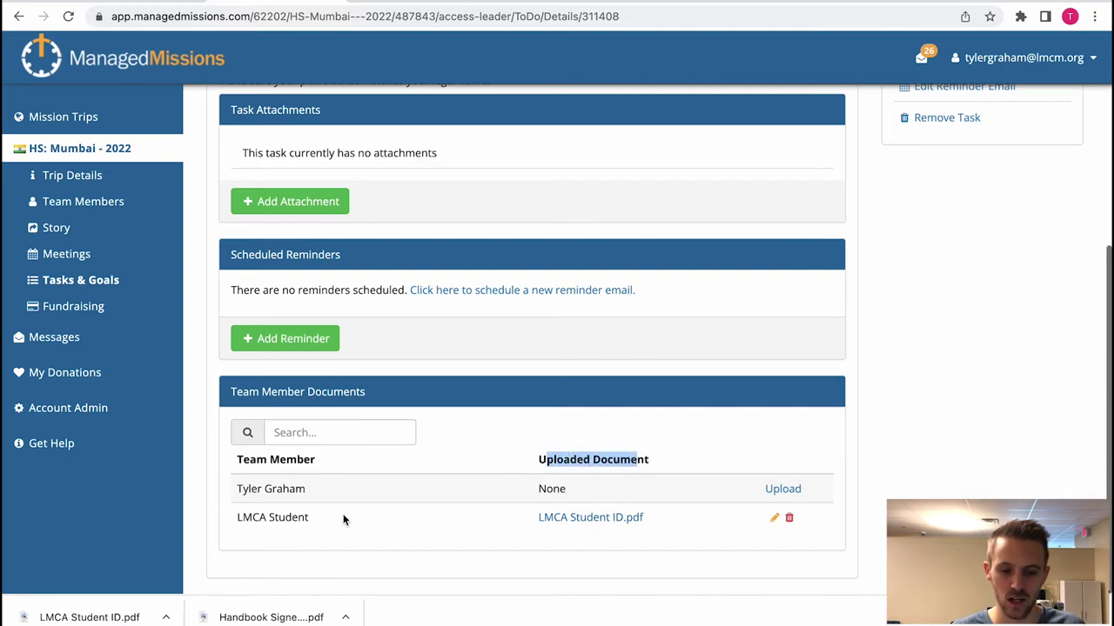
- Download and view LMCA Student ID.pdf in Chrome, then close it to return to the member page
left_click(592, 518)
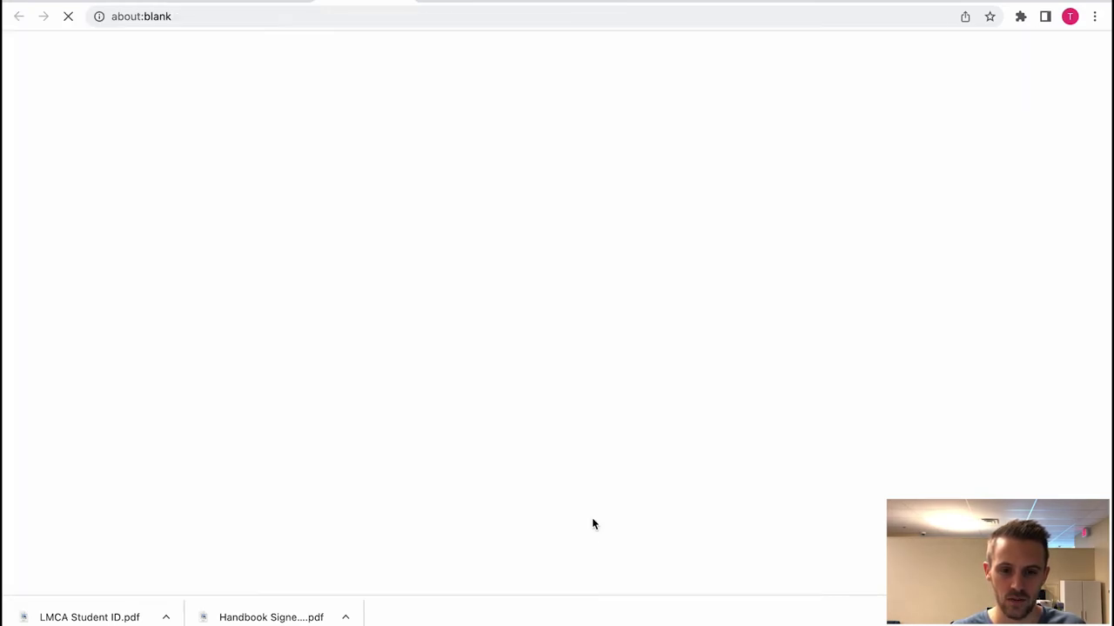
left_click(78, 616)
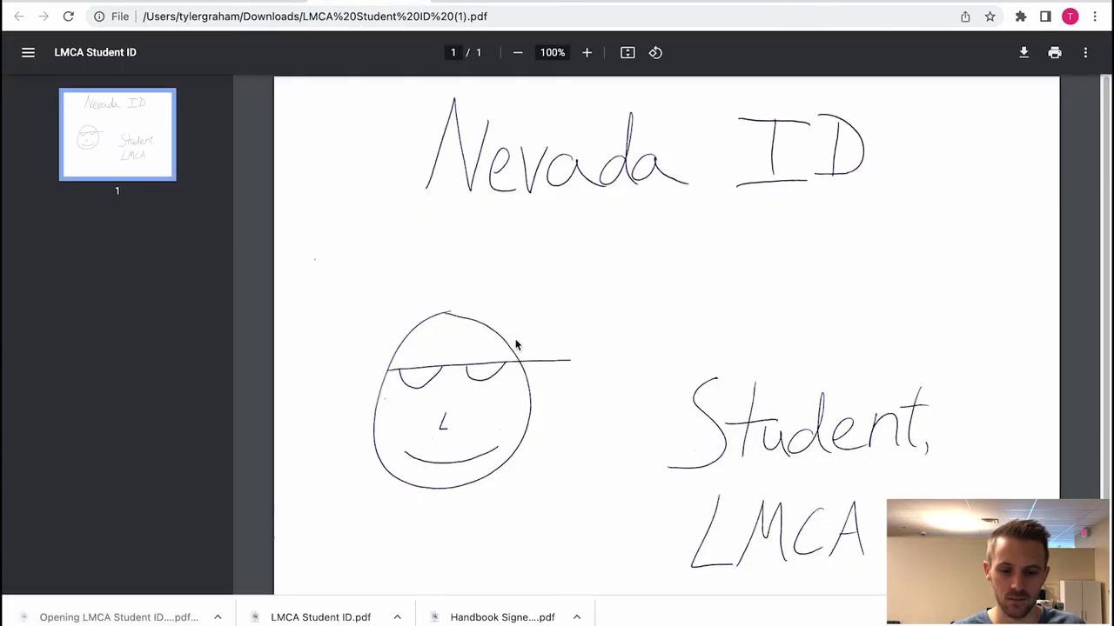
key("ctrl+w")
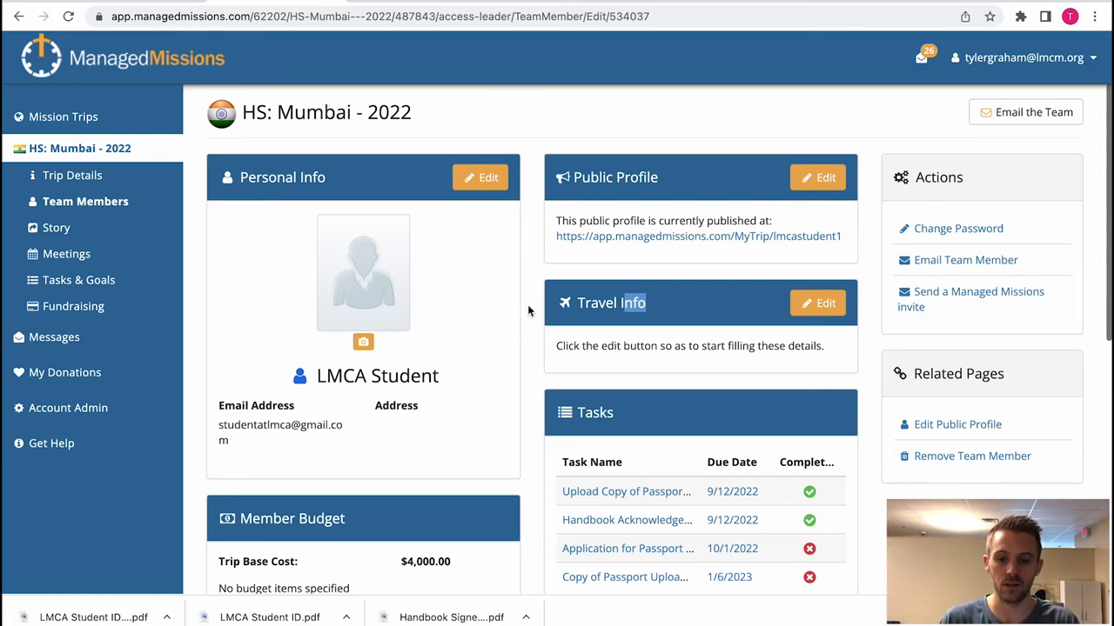
- Preview the student's public trip profile and its About My Trip text, then close that tab
left_click(574, 246)
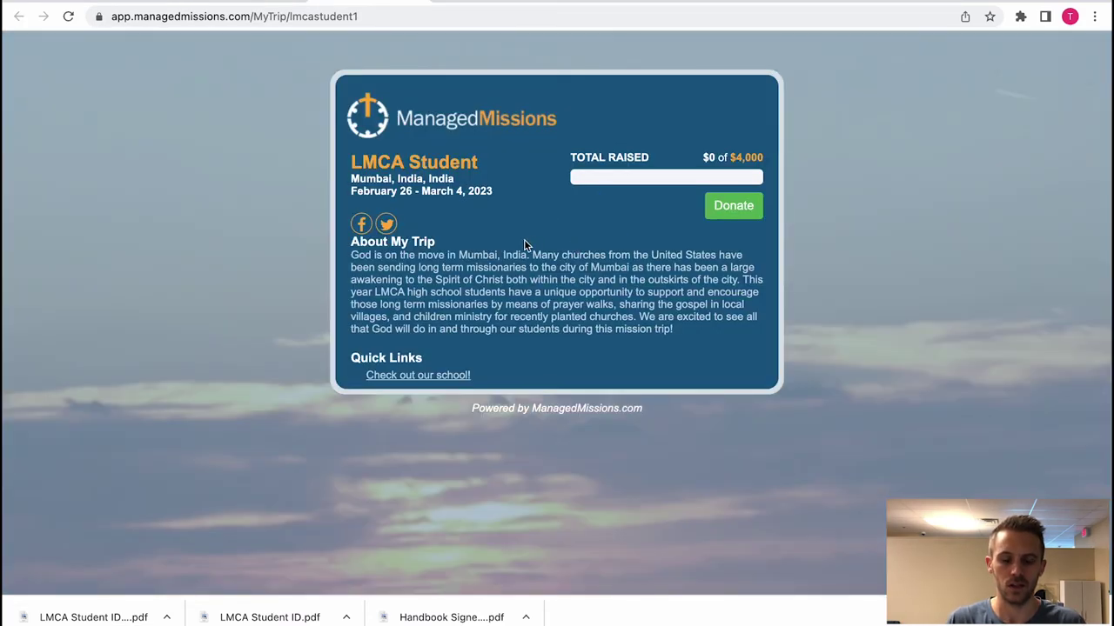
left_click_drag(351, 255, 667, 336)
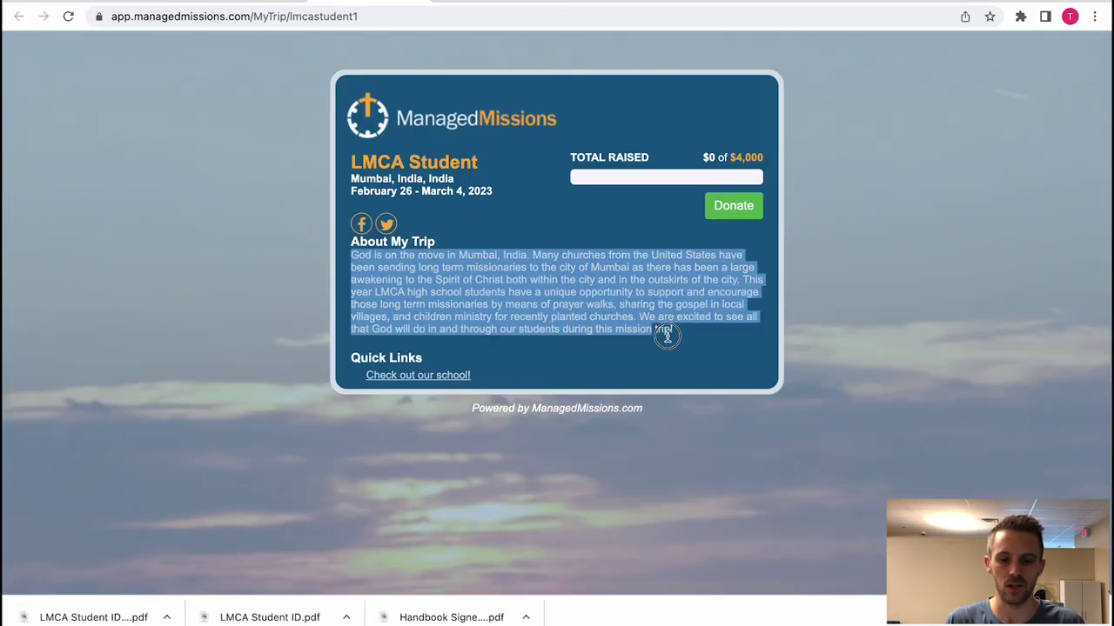
left_click(682, 343)
key("super+w")
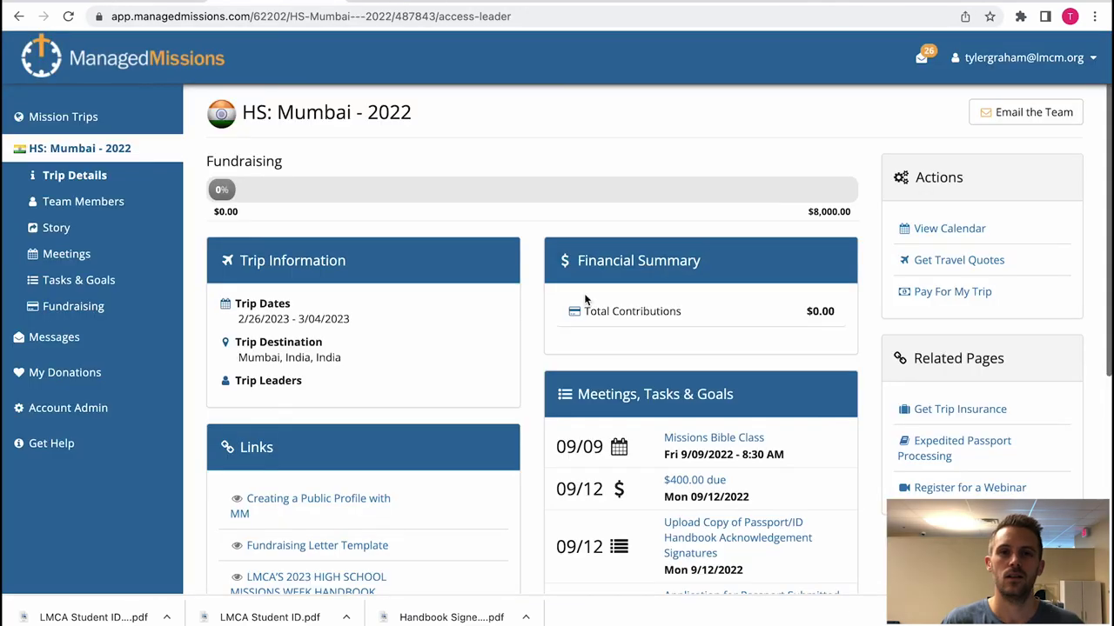